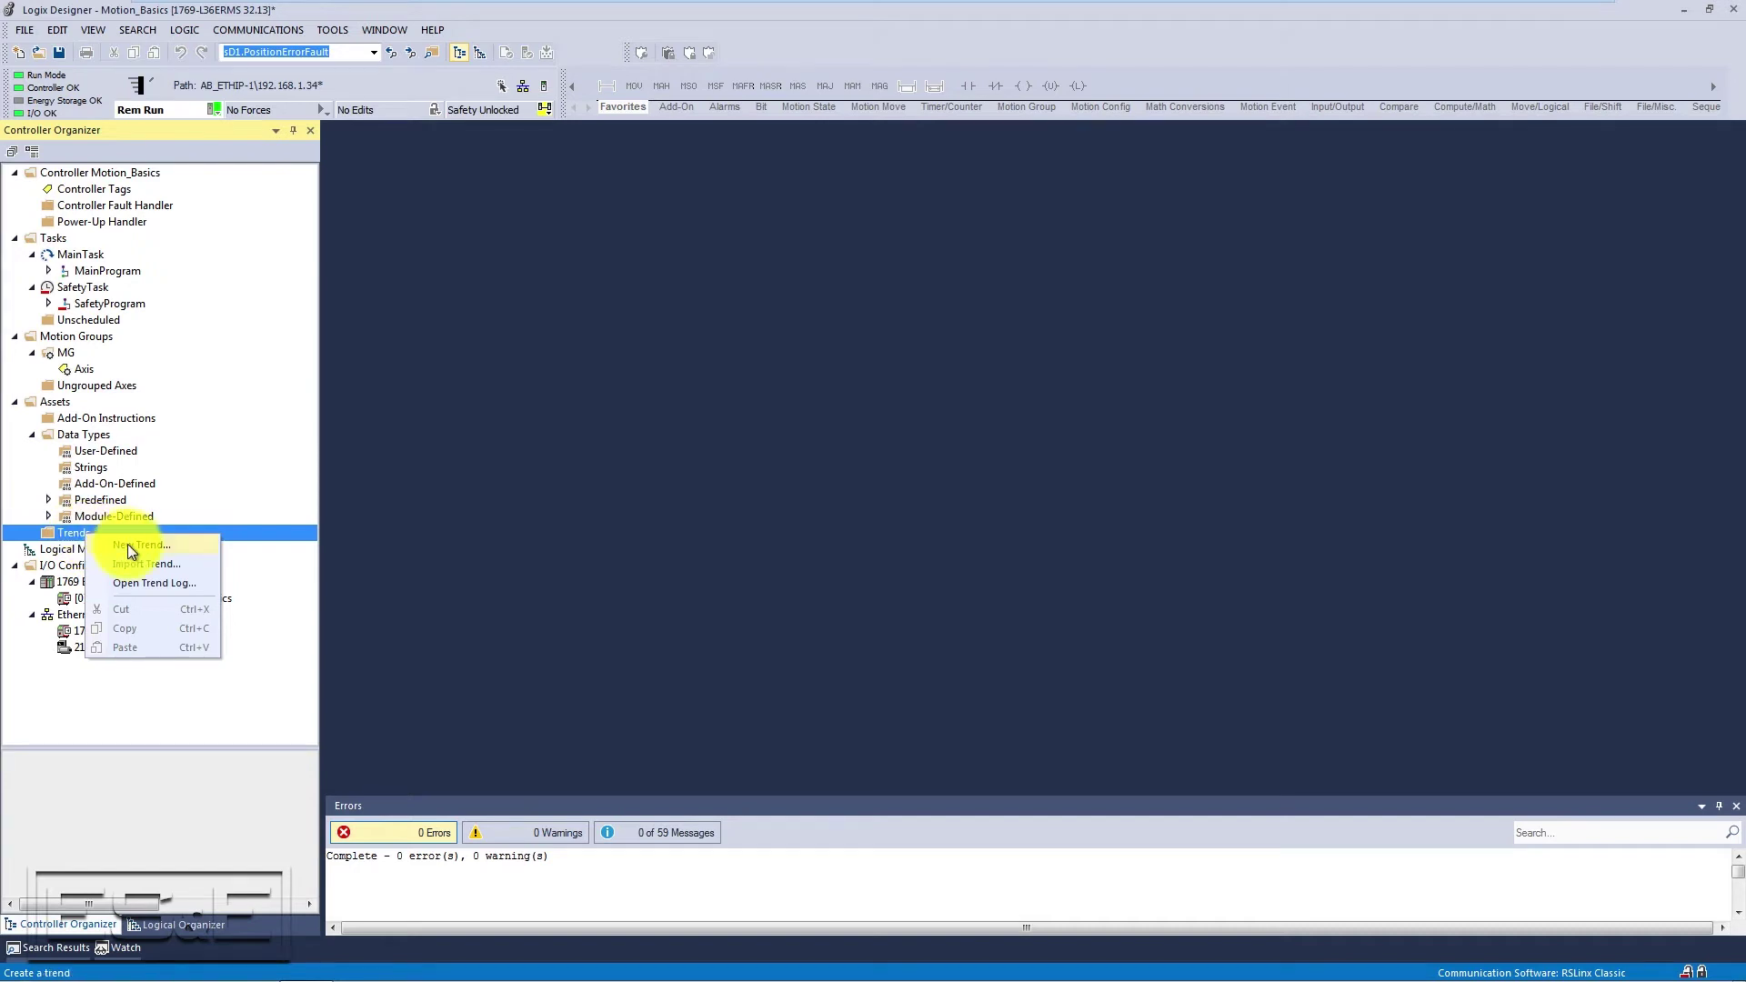
Step: Create a new trend named Axis_Tuning and proceed to its tag configuration
{"action": "left_click", "coordinate": [128, 544]}
{"action": "type", "text": "Axis_Tuning"}
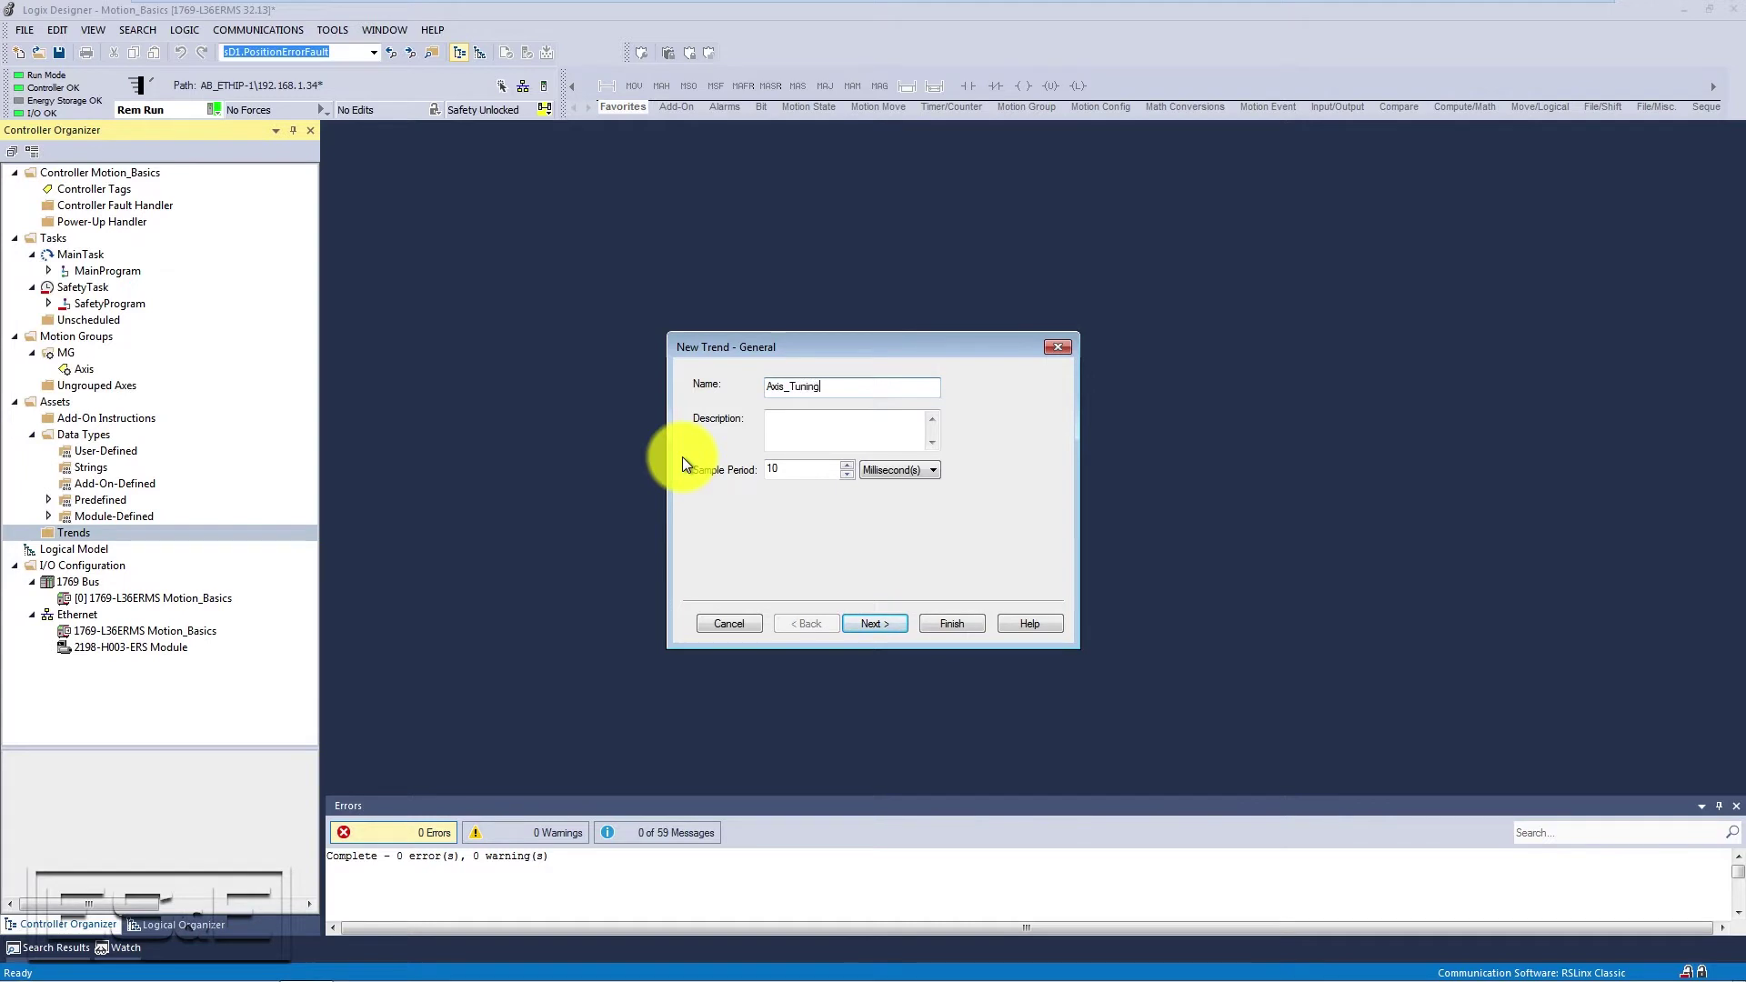
{"action": "left_click", "coordinate": [873, 624]}
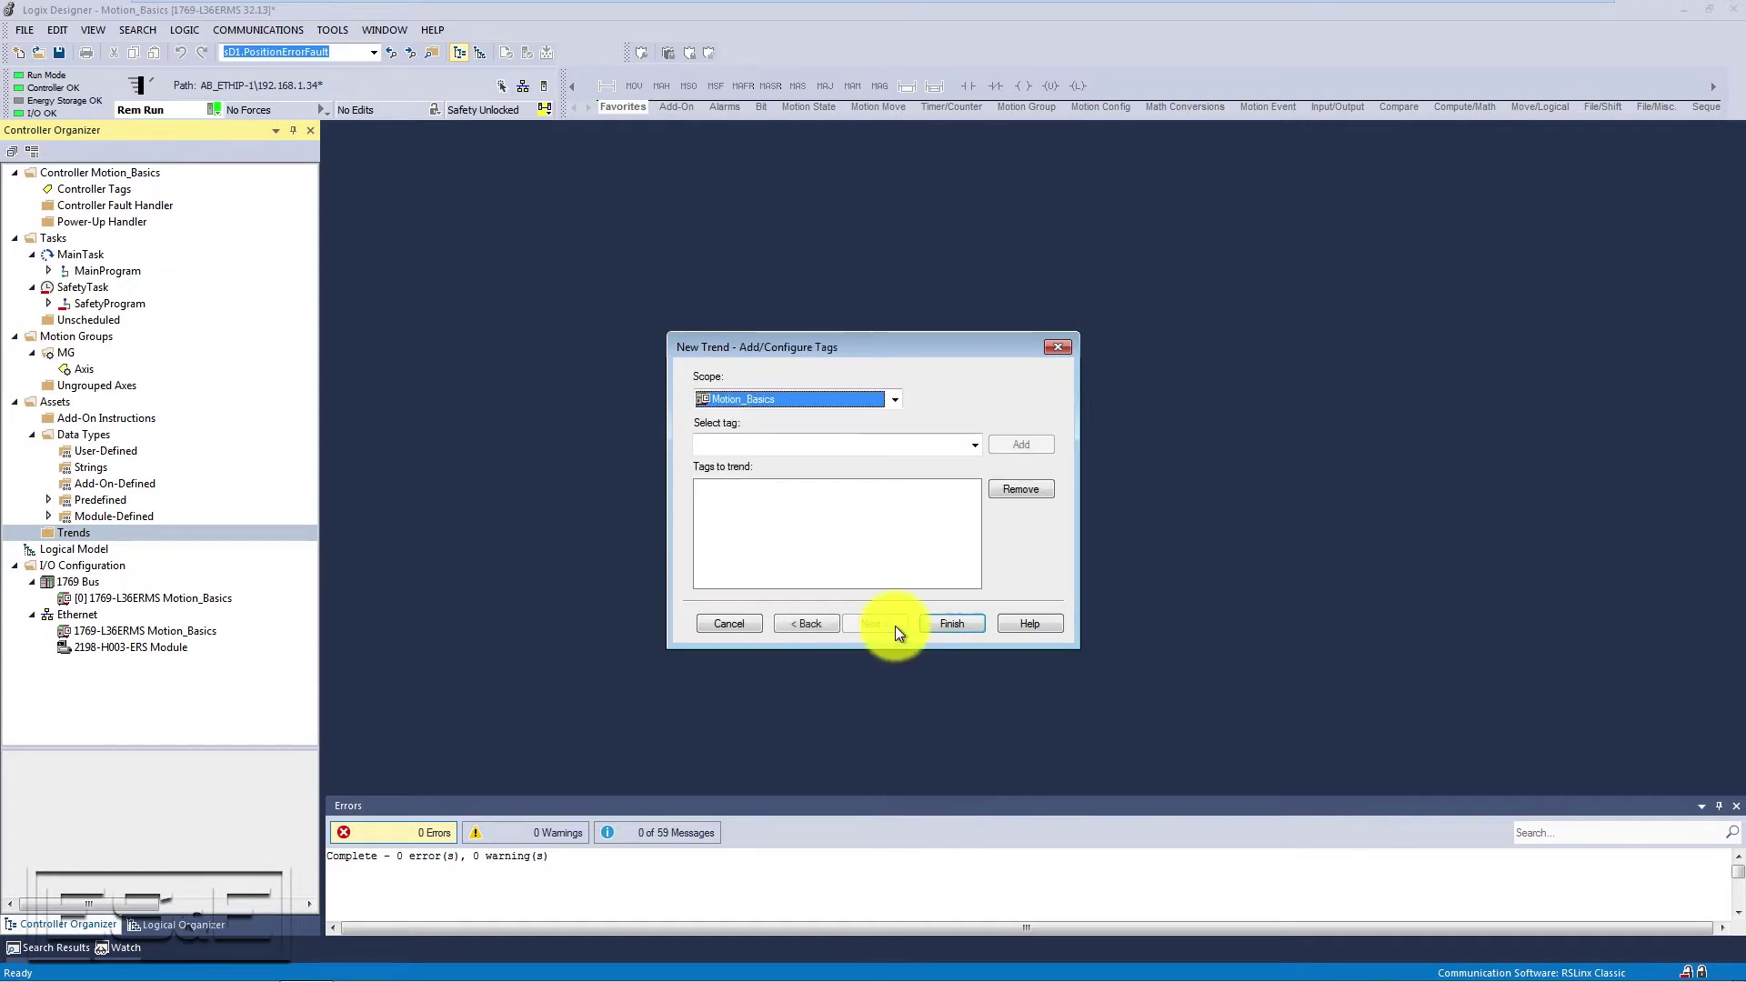
Step: Choose Axis.ActualPosition as the first tag to trend, sorting the tag list with its members included
{"action": "left_click", "coordinate": [973, 448]}
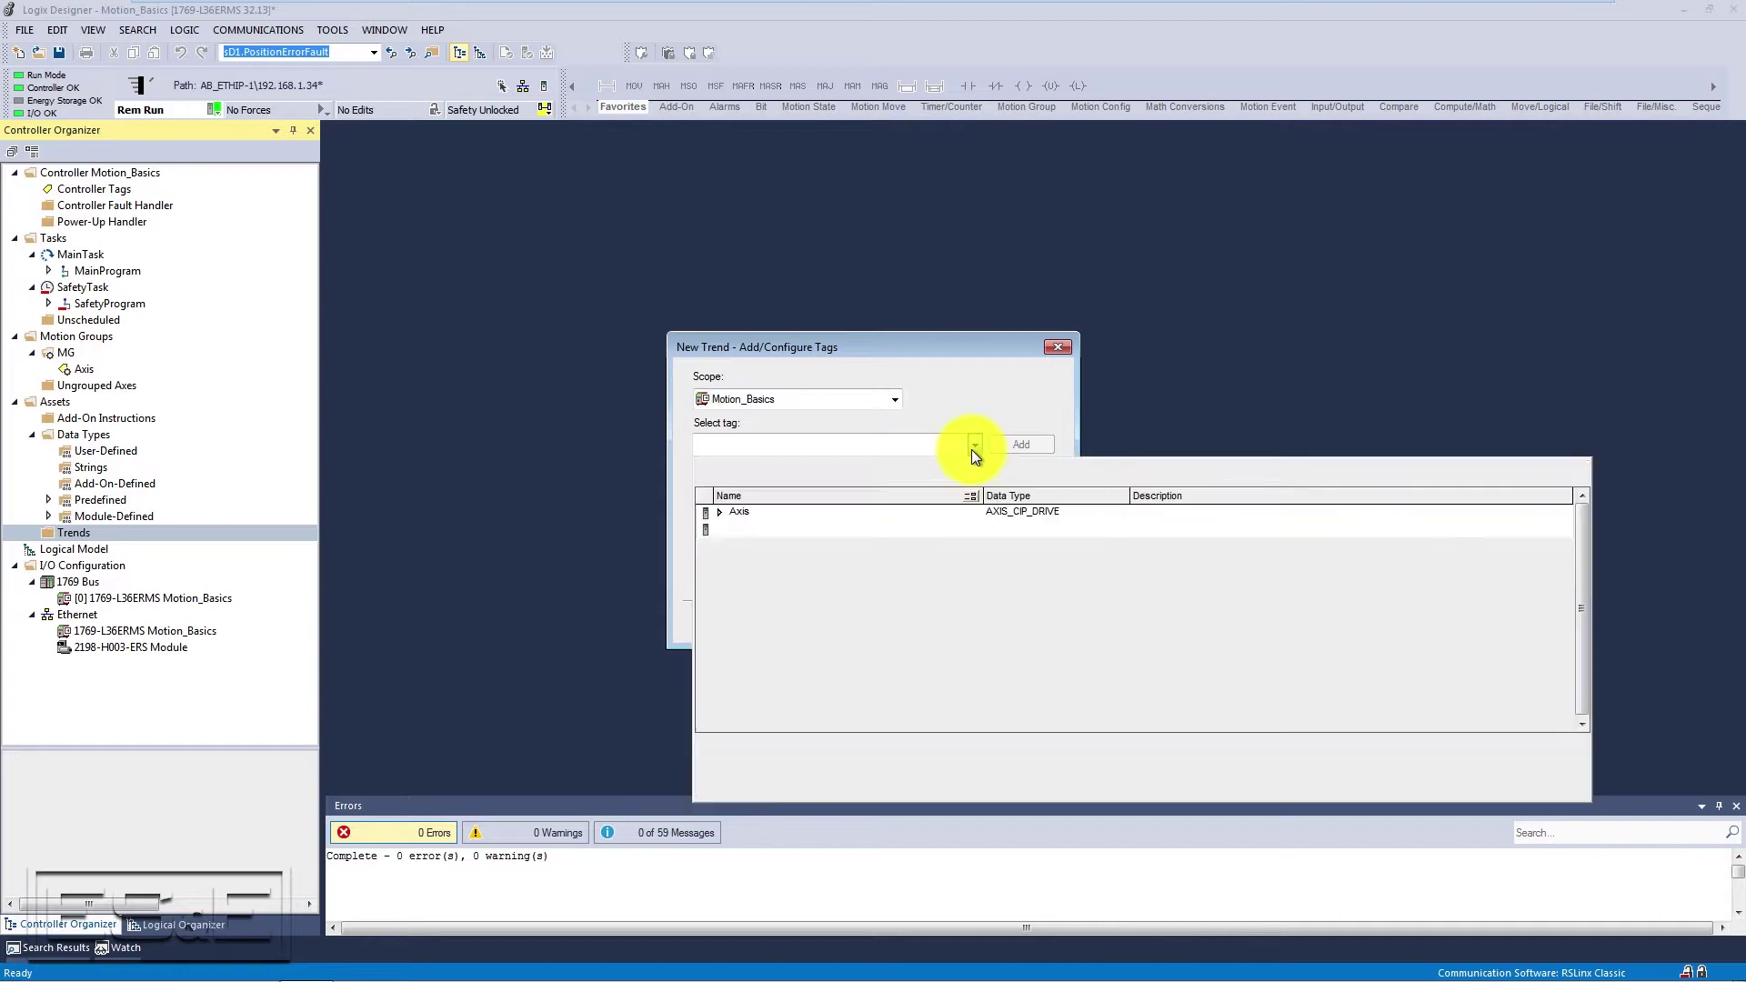
{"action": "left_click", "coordinate": [723, 510]}
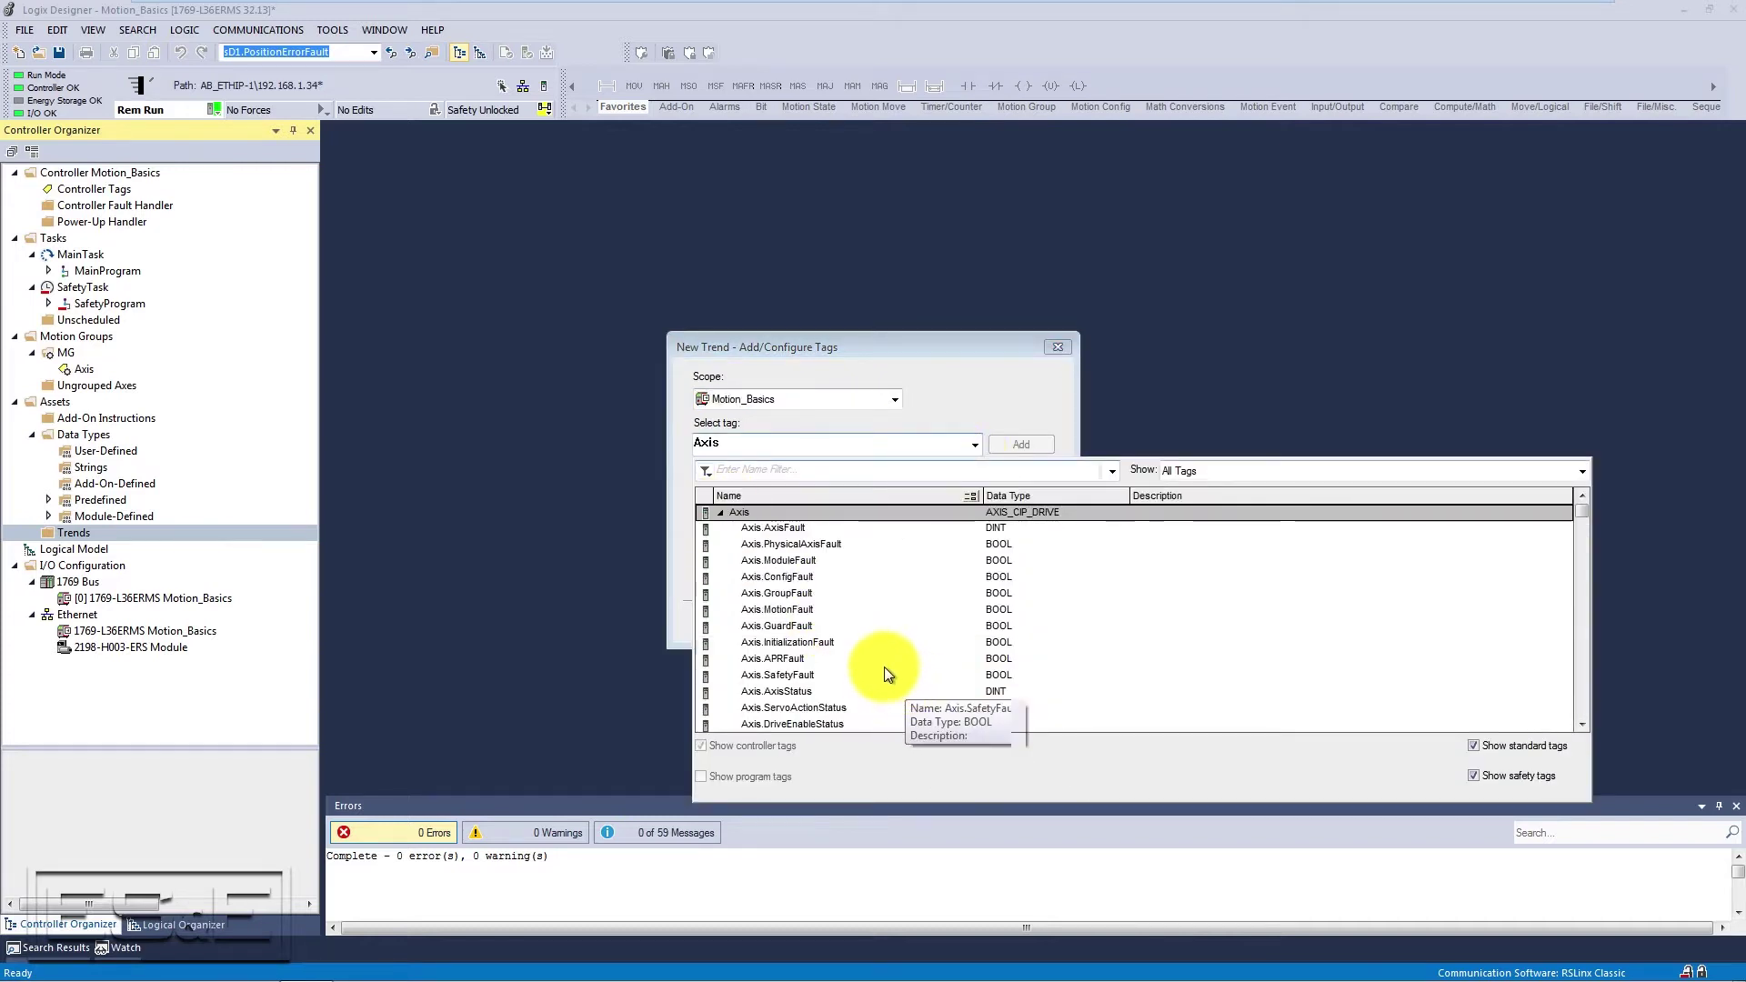
{"action": "left_click", "coordinate": [968, 497]}
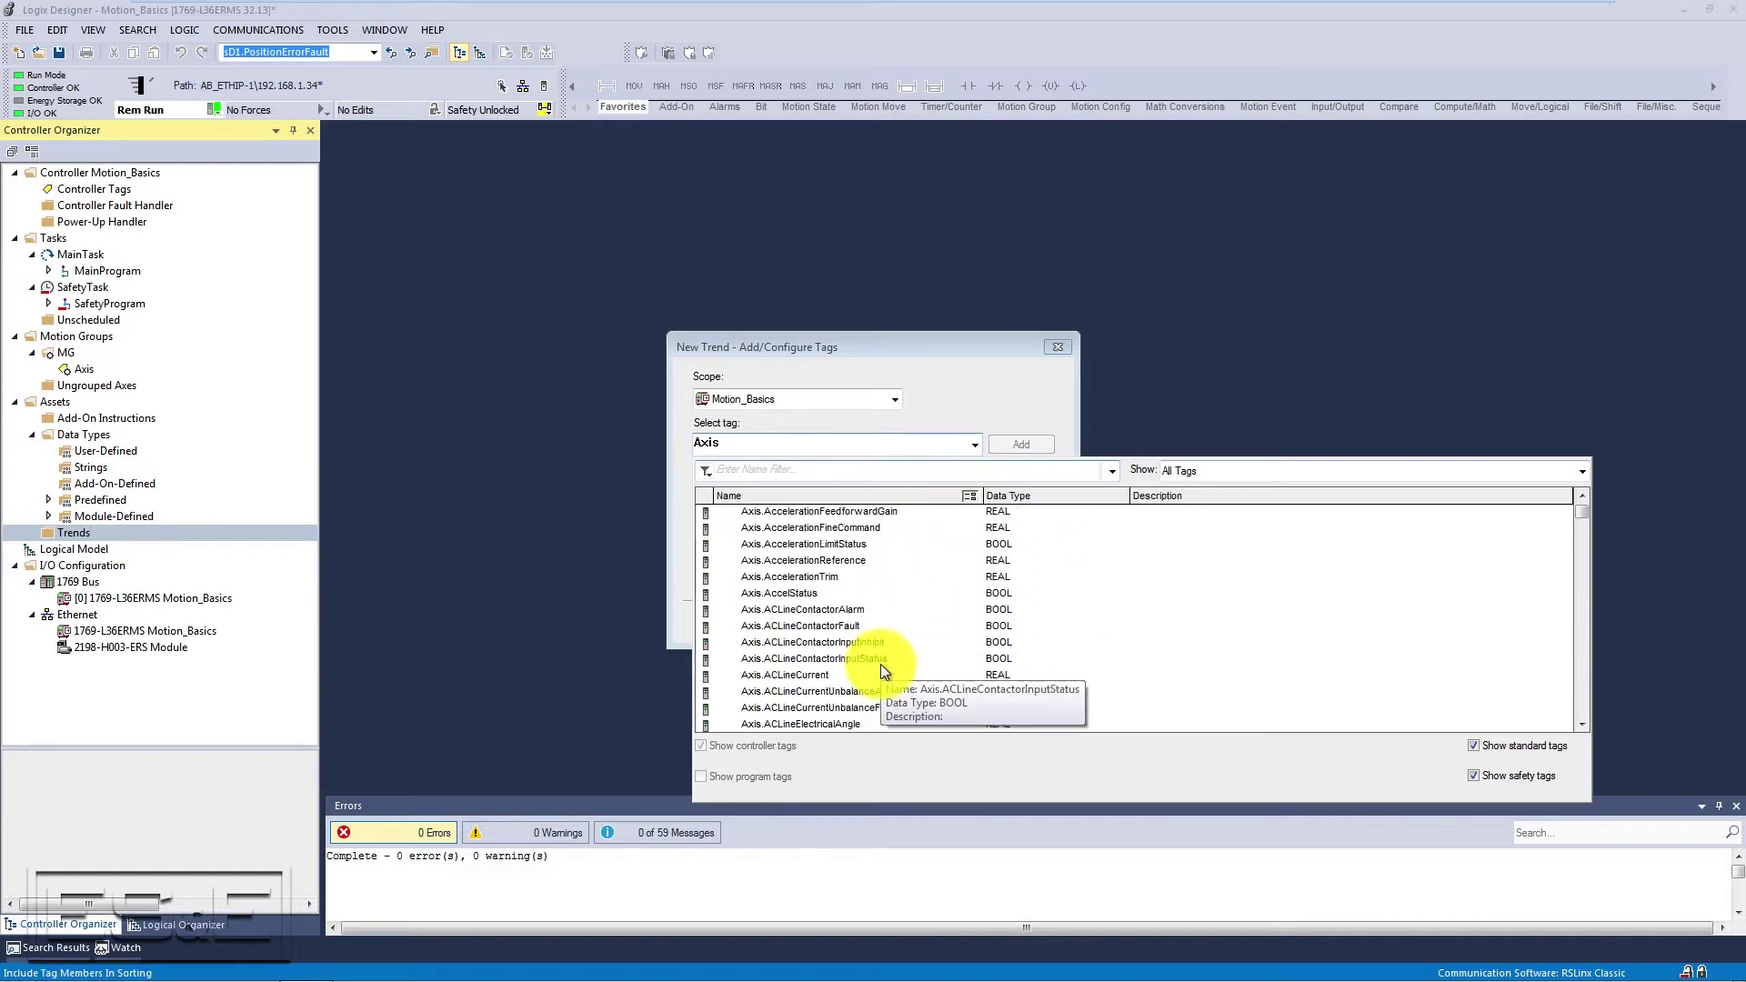
{"action": "scroll", "coordinate": [881, 664], "scroll_direction": "down", "scroll_amount": 3}
{"action": "double_click", "coordinate": [801, 678]}
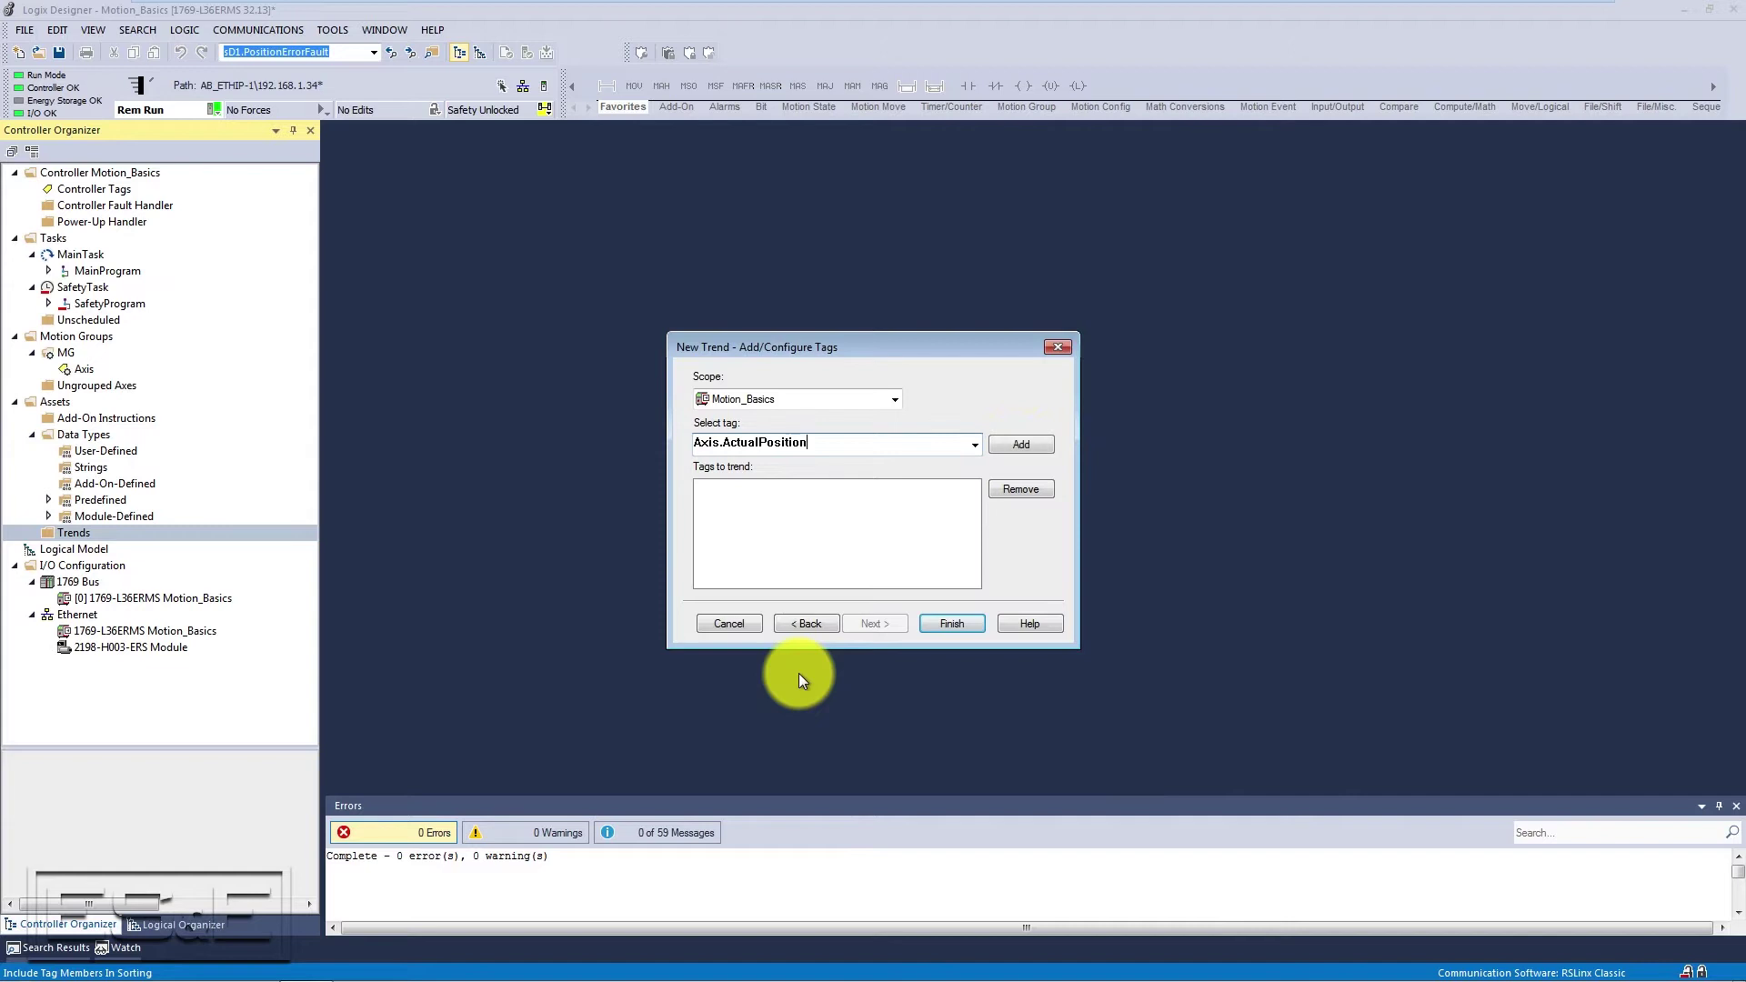
Step: Add Axis.ActualVelocity, Axis.CurrentFeedback and Axis.PositionError to the tags to trend
{"action": "left_click", "coordinate": [974, 446]}
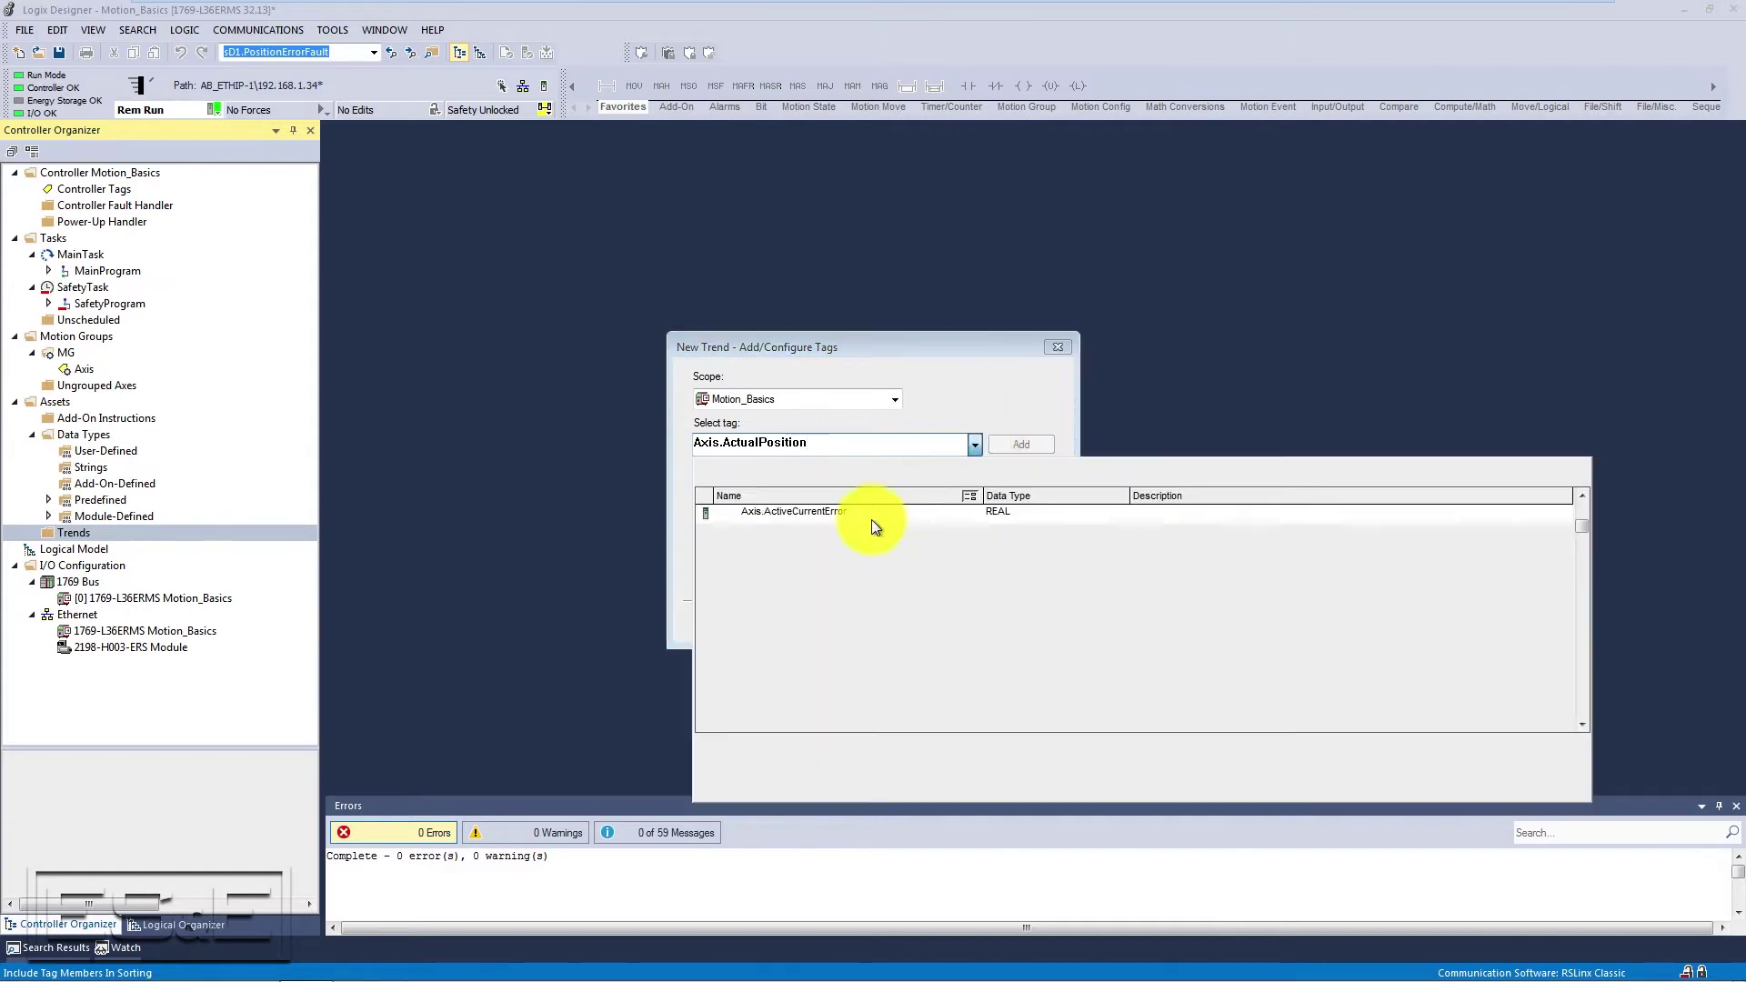
{"action": "double_click", "coordinate": [825, 691]}
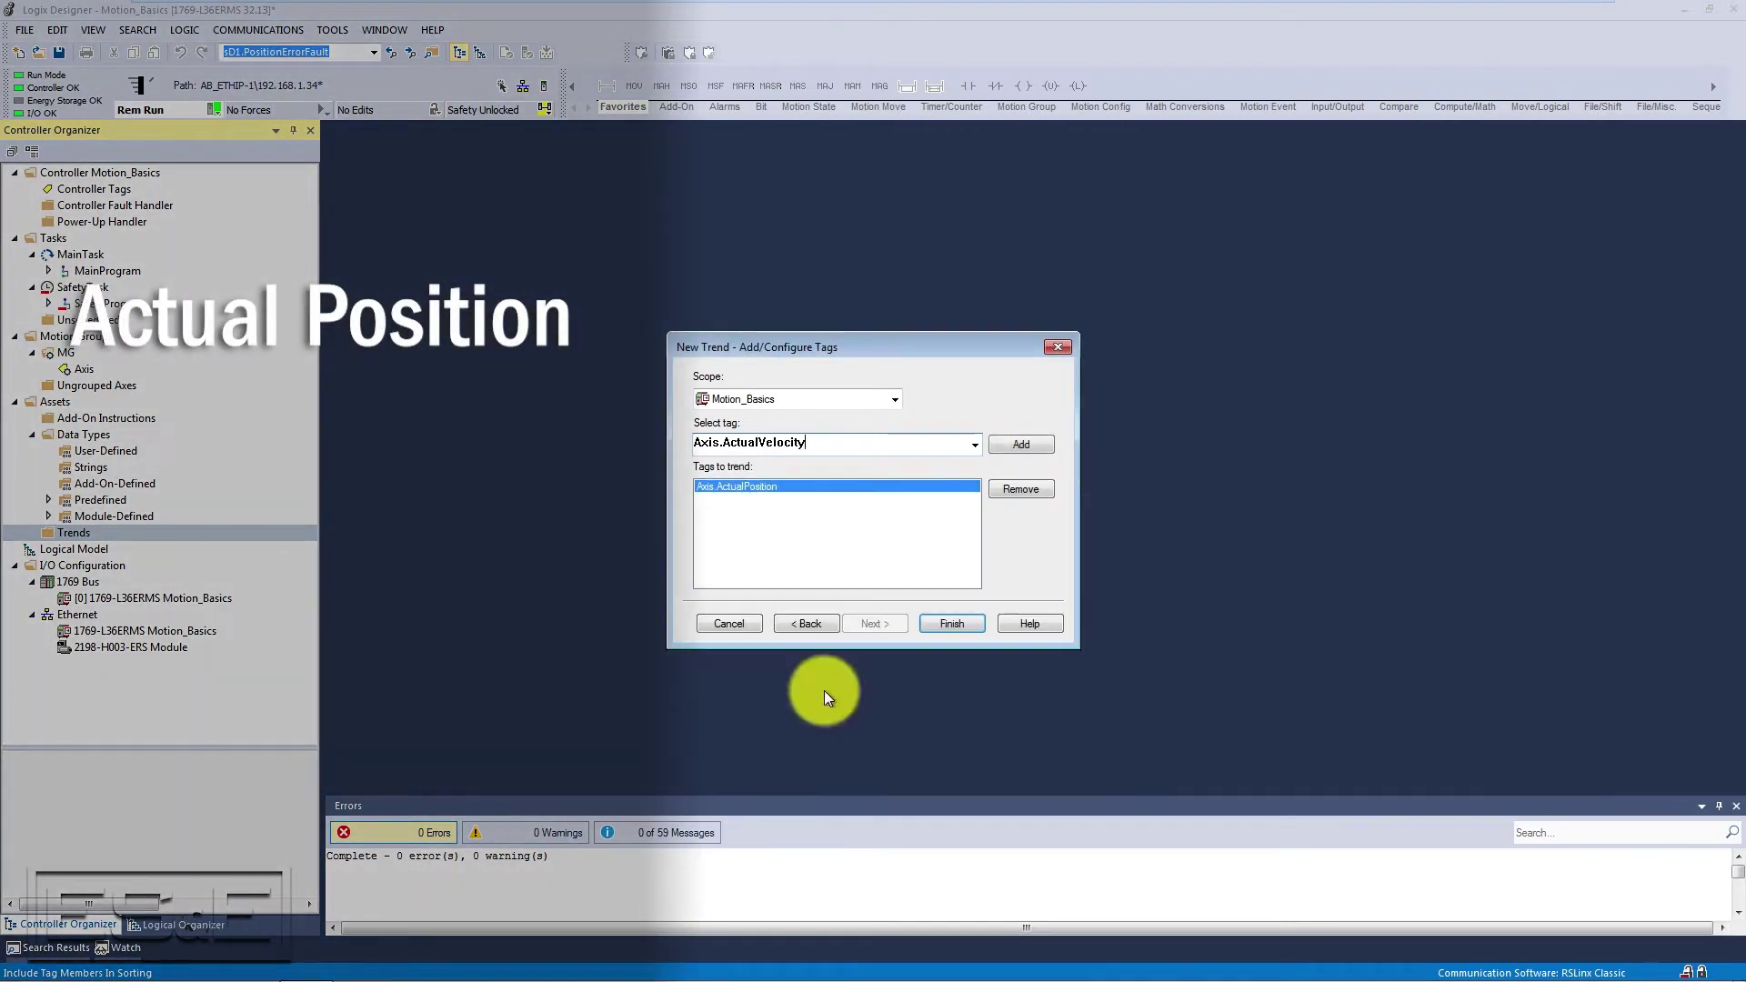
{"action": "left_click", "coordinate": [1008, 444]}
{"action": "left_click", "coordinate": [974, 445]}
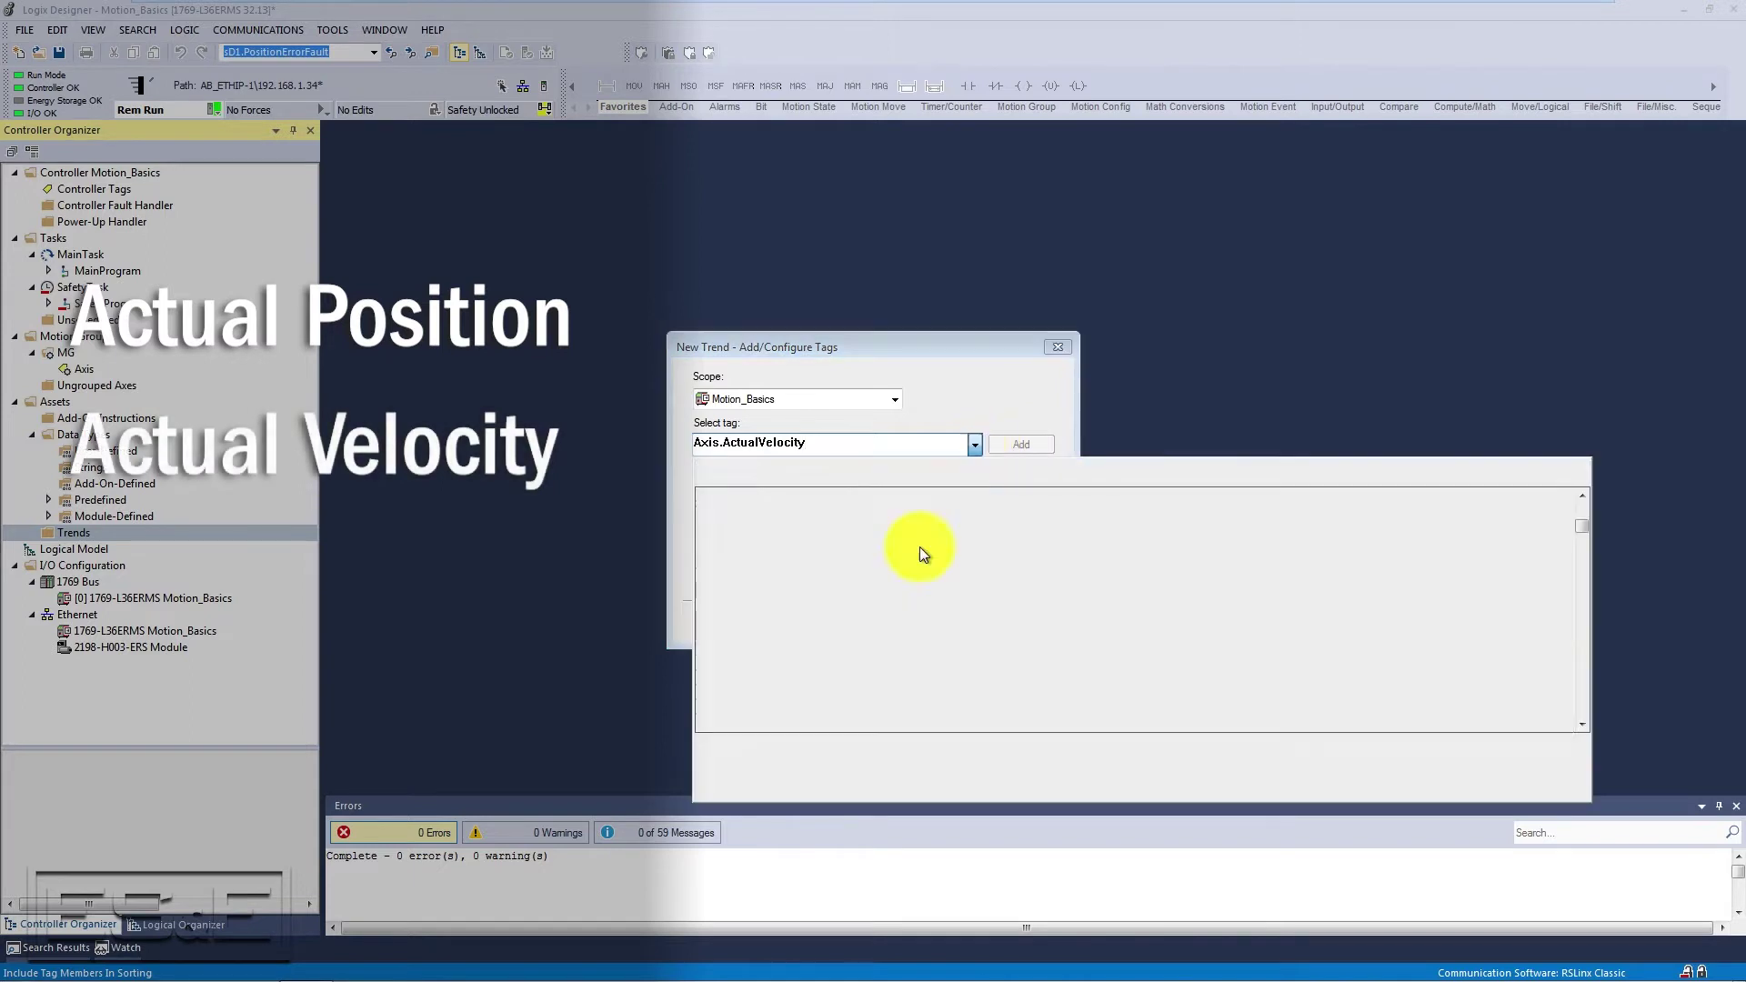
{"action": "double_click", "coordinate": [830, 694]}
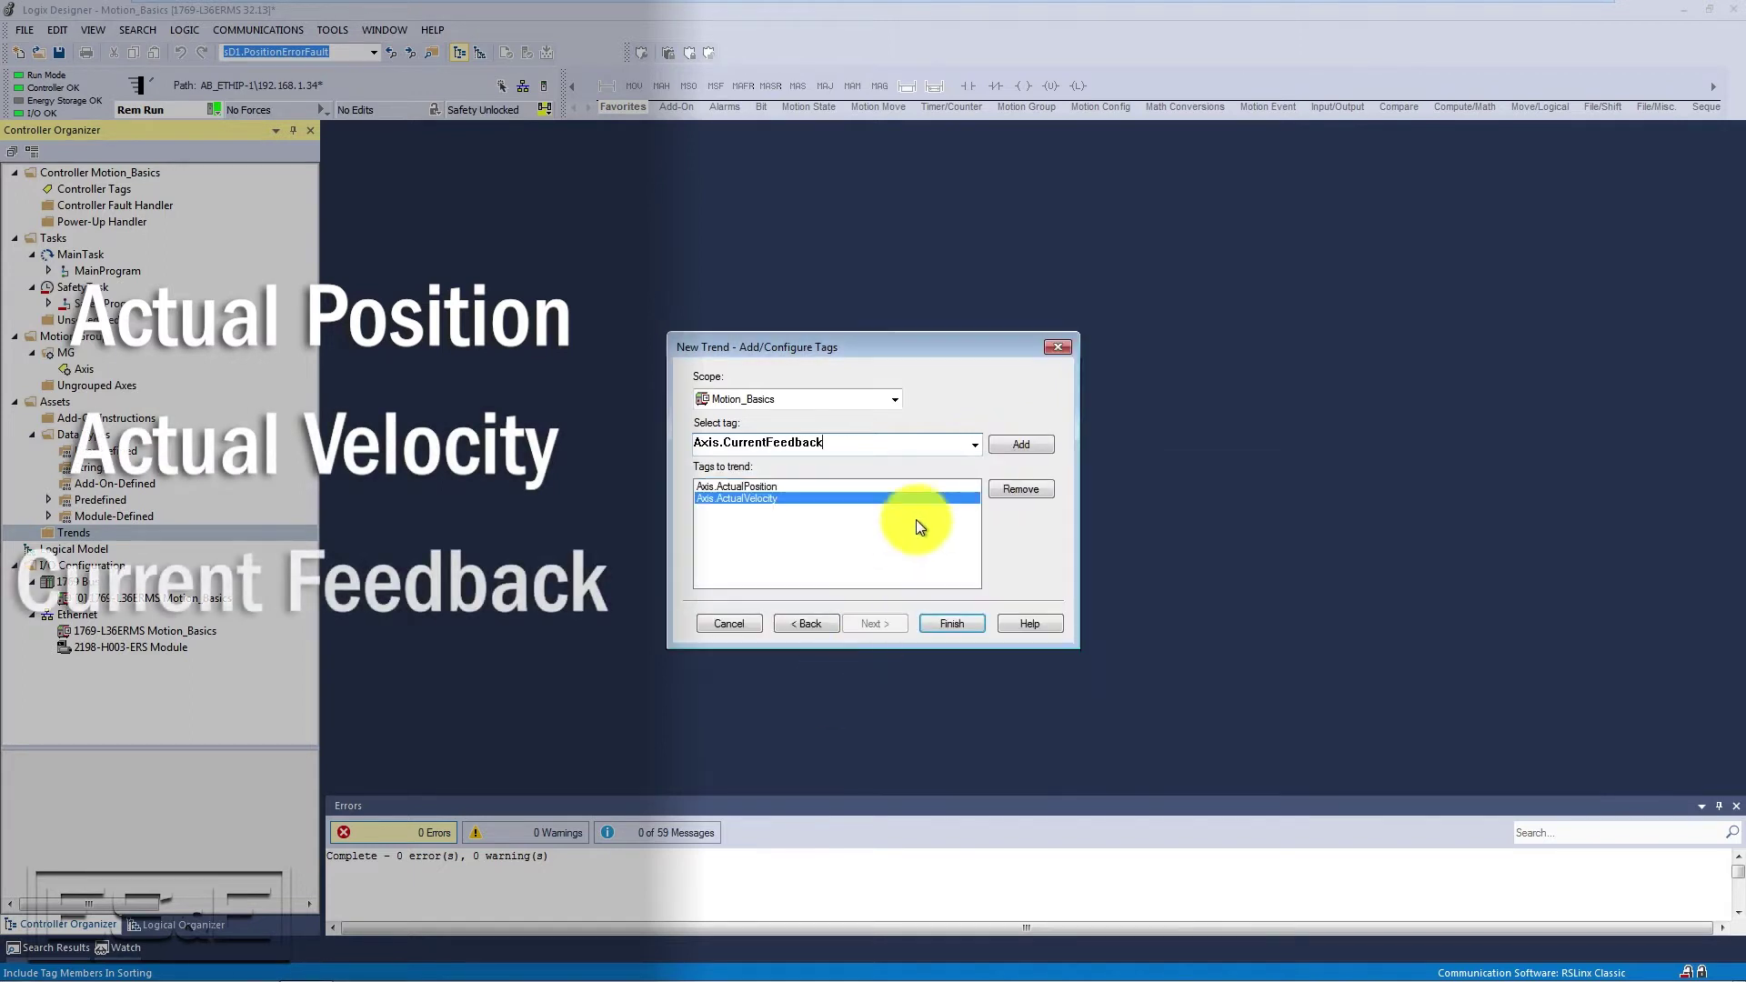
{"action": "left_click", "coordinate": [1008, 444]}
{"action": "type", "text": "Axis.PositionError"}
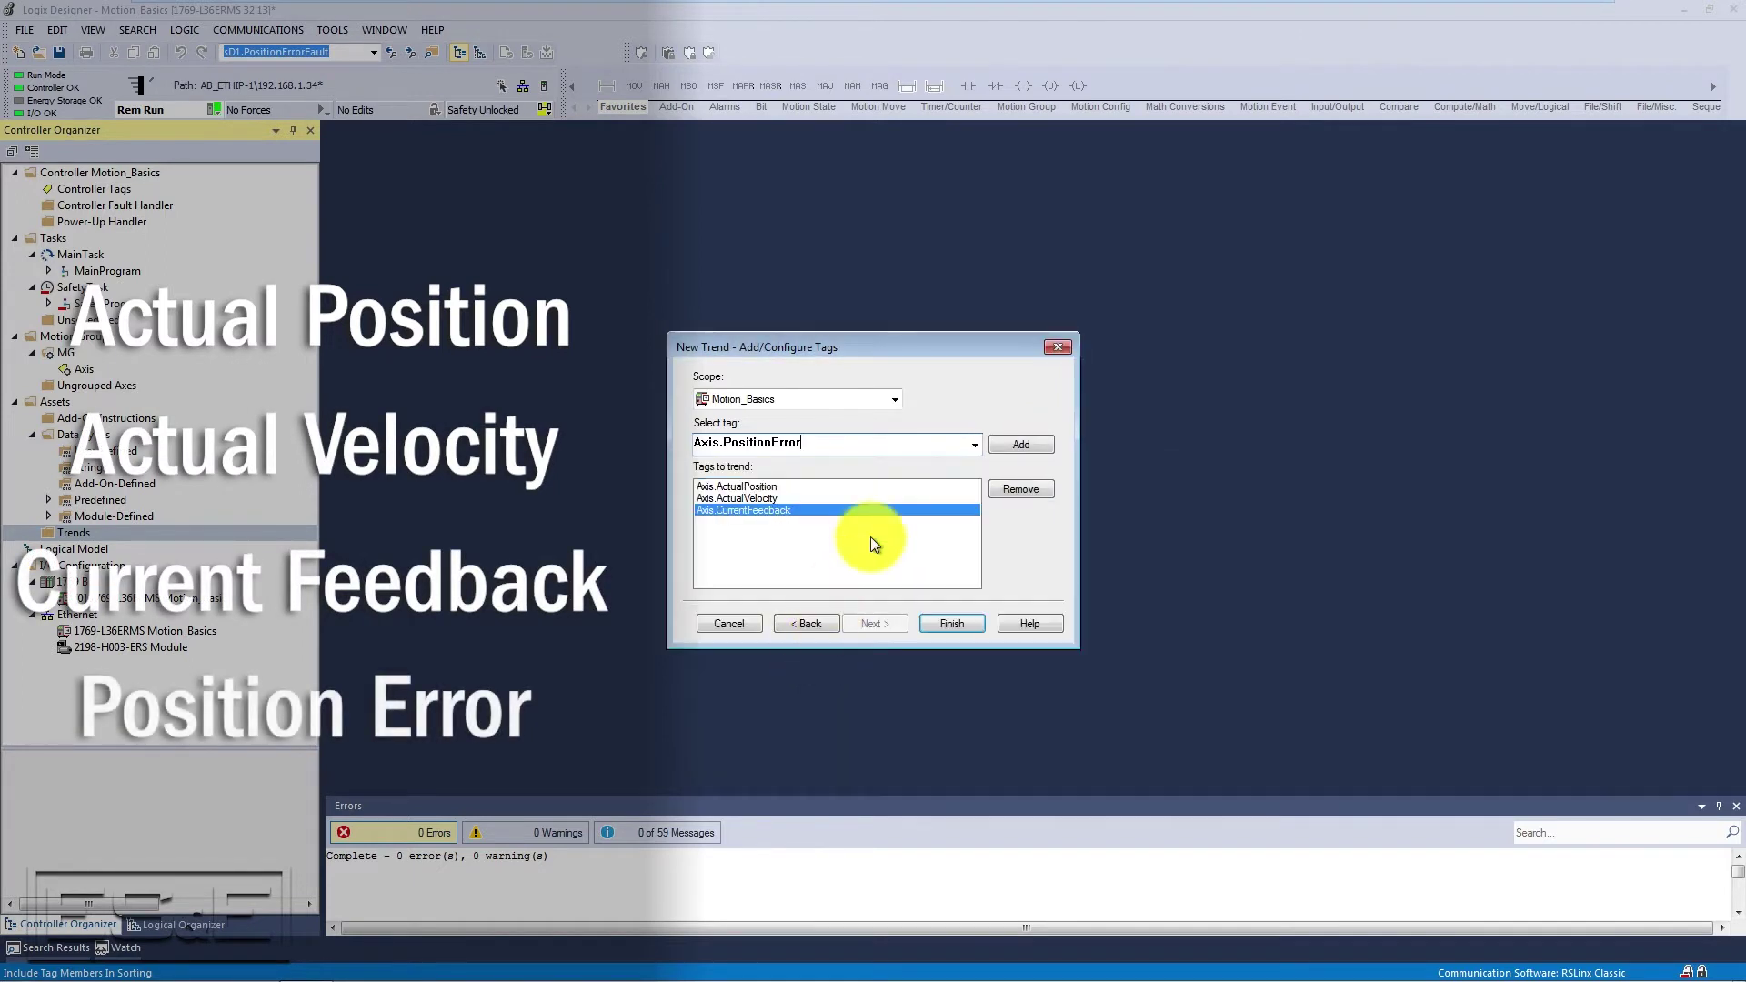
{"action": "left_click", "coordinate": [1012, 439]}
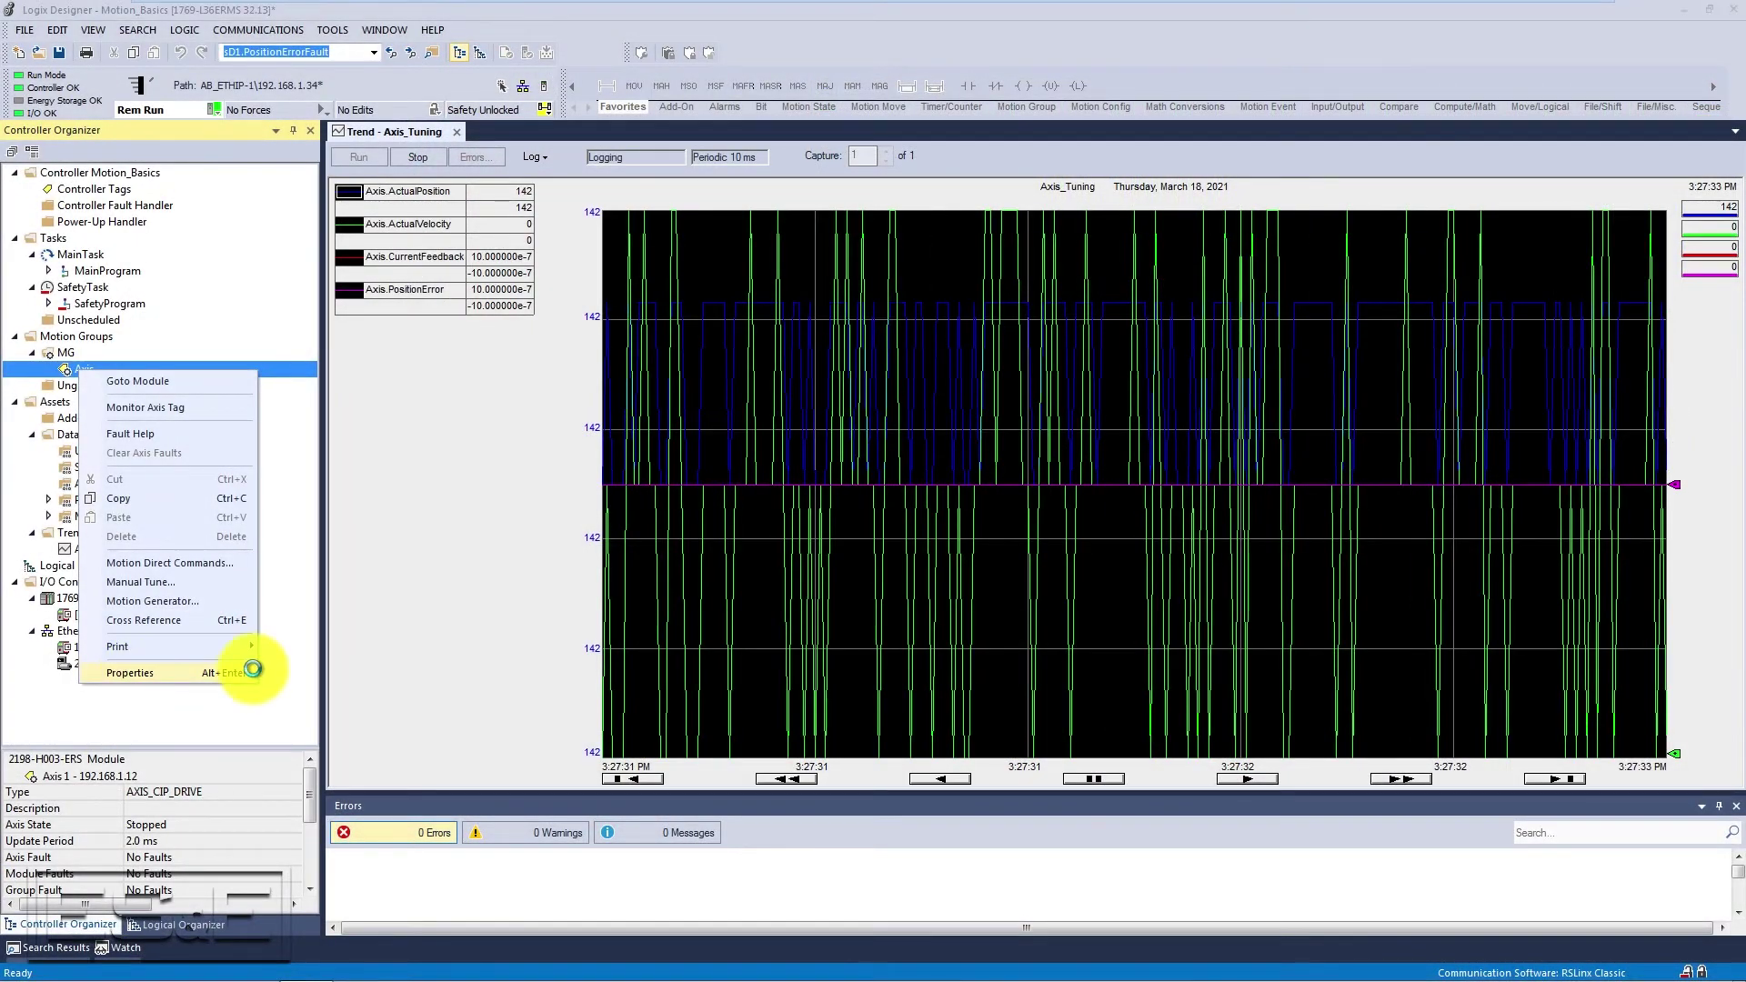
Step: Review the scaling and travel limits in the properties of the axis in motion group MG
{"action": "left_click", "coordinate": [132, 673]}
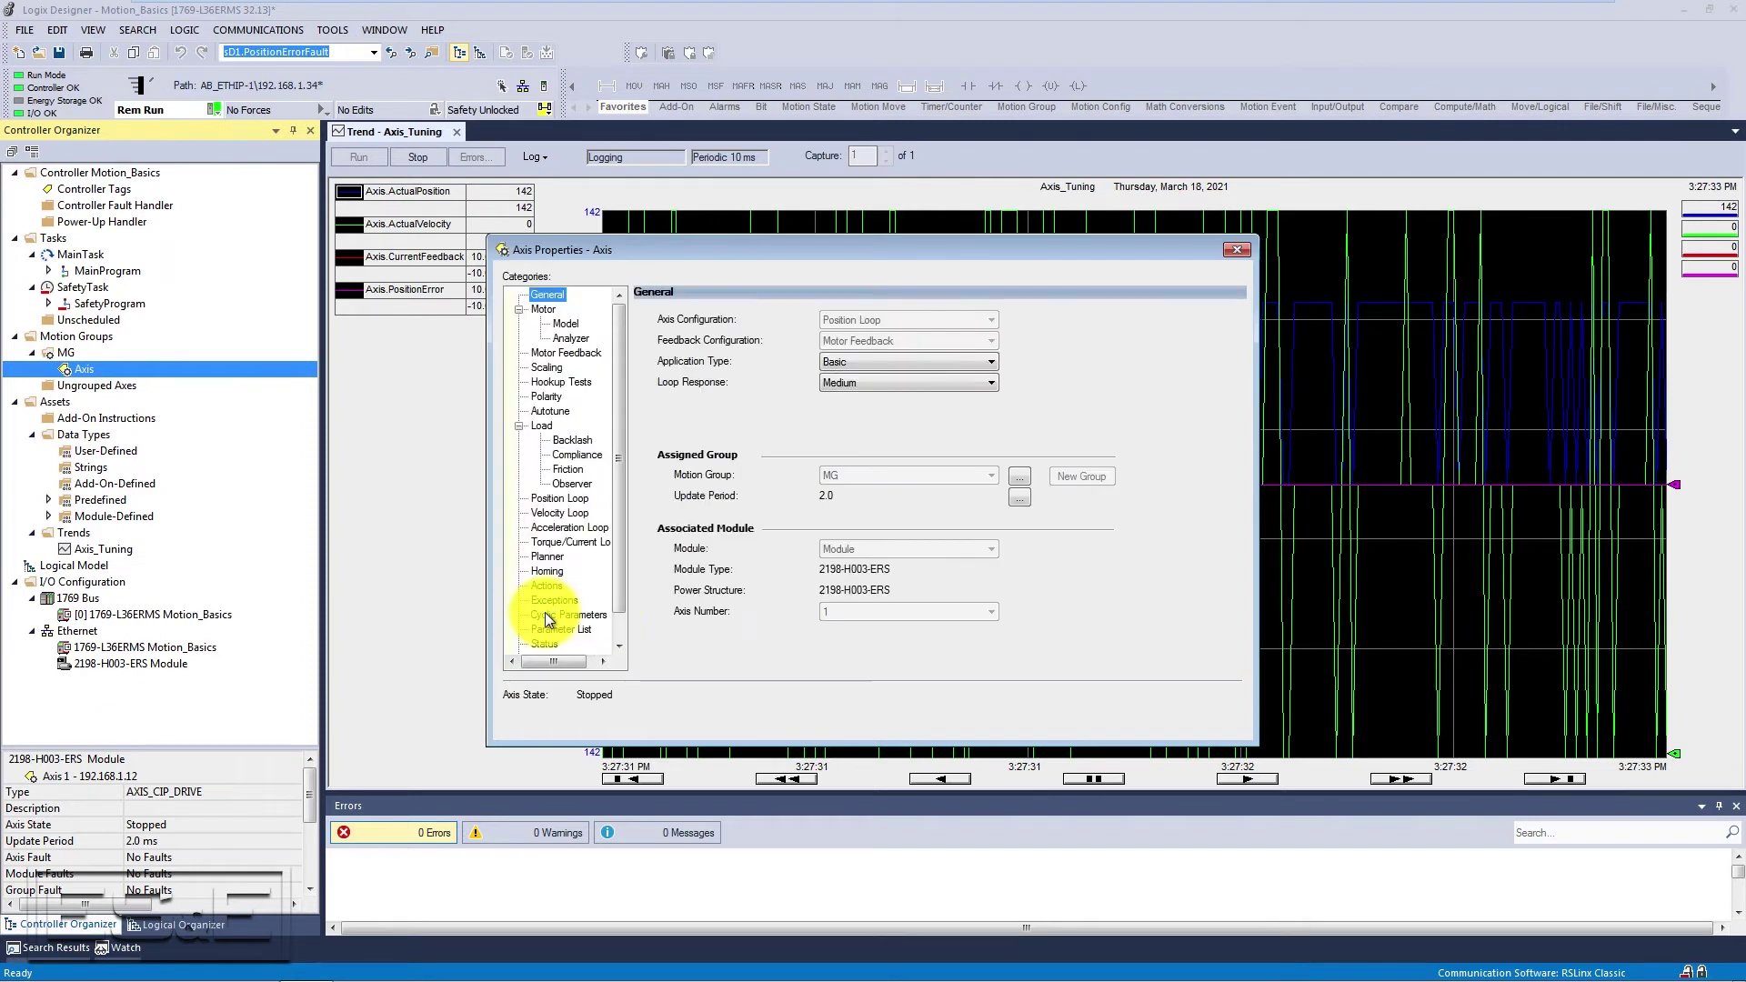
{"action": "left_click", "coordinate": [547, 368]}
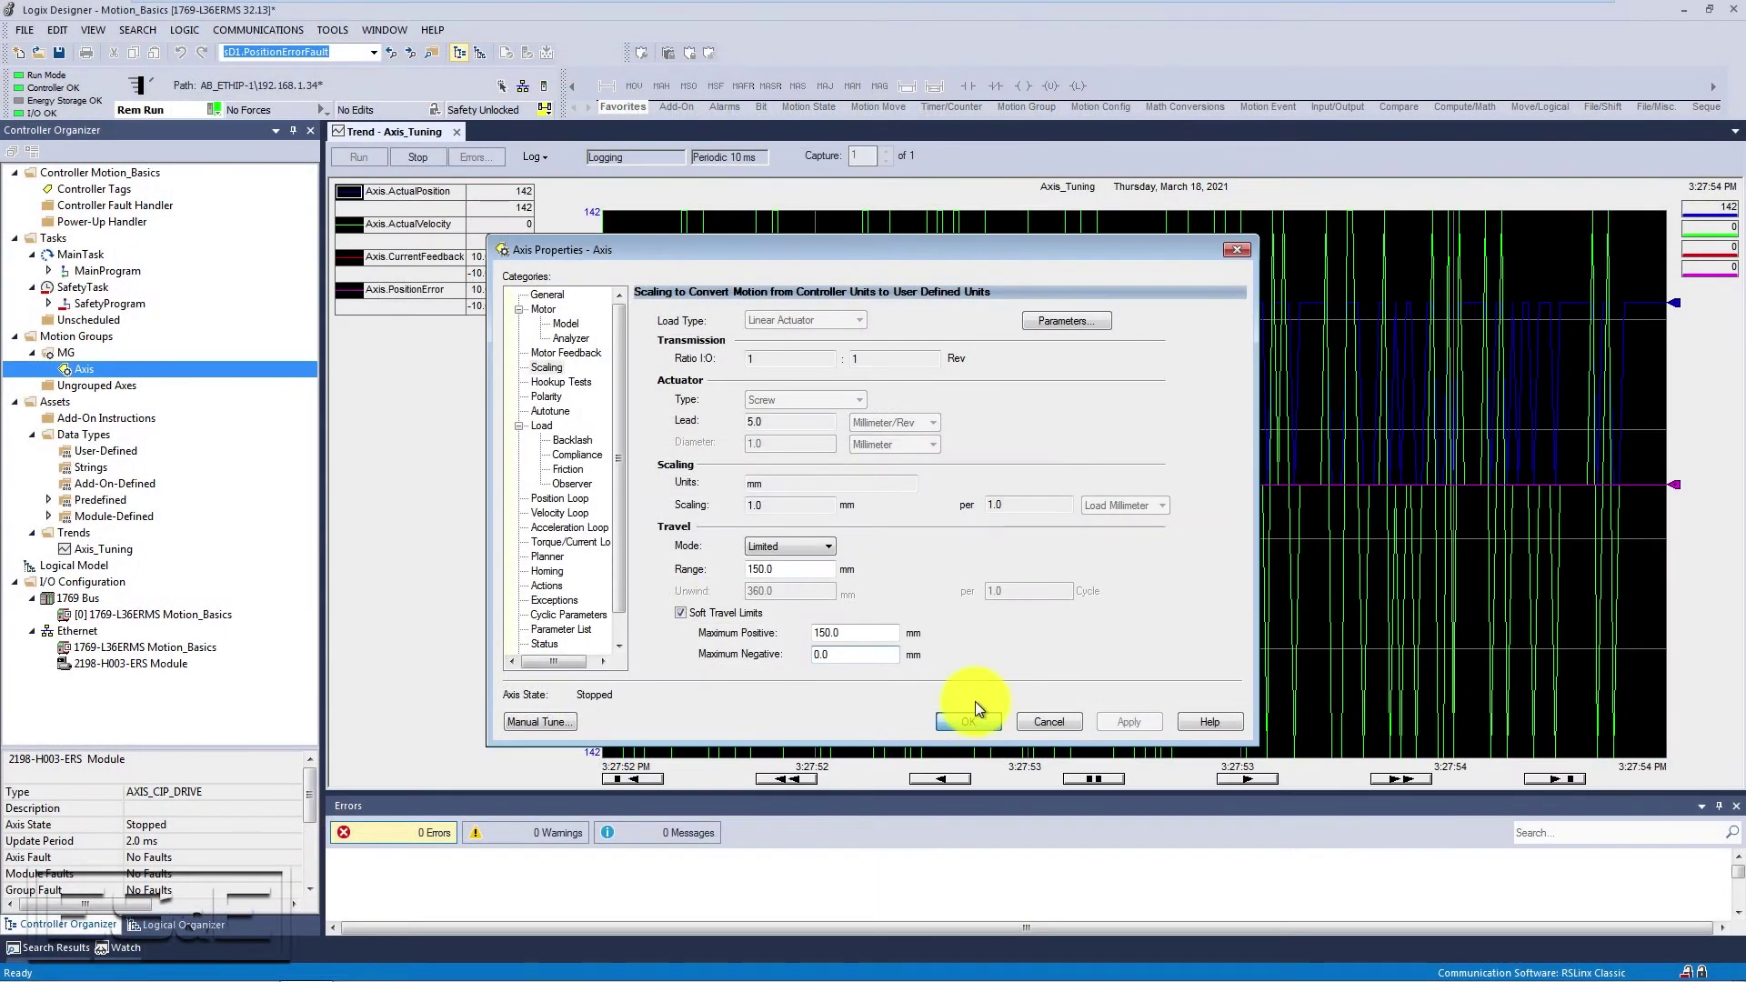
{"action": "left_click", "coordinate": [972, 721]}
Step: Set the line width of all four pens in the Axis_Tuning trend chart to 2
{"action": "right_click", "coordinate": [962, 450]}
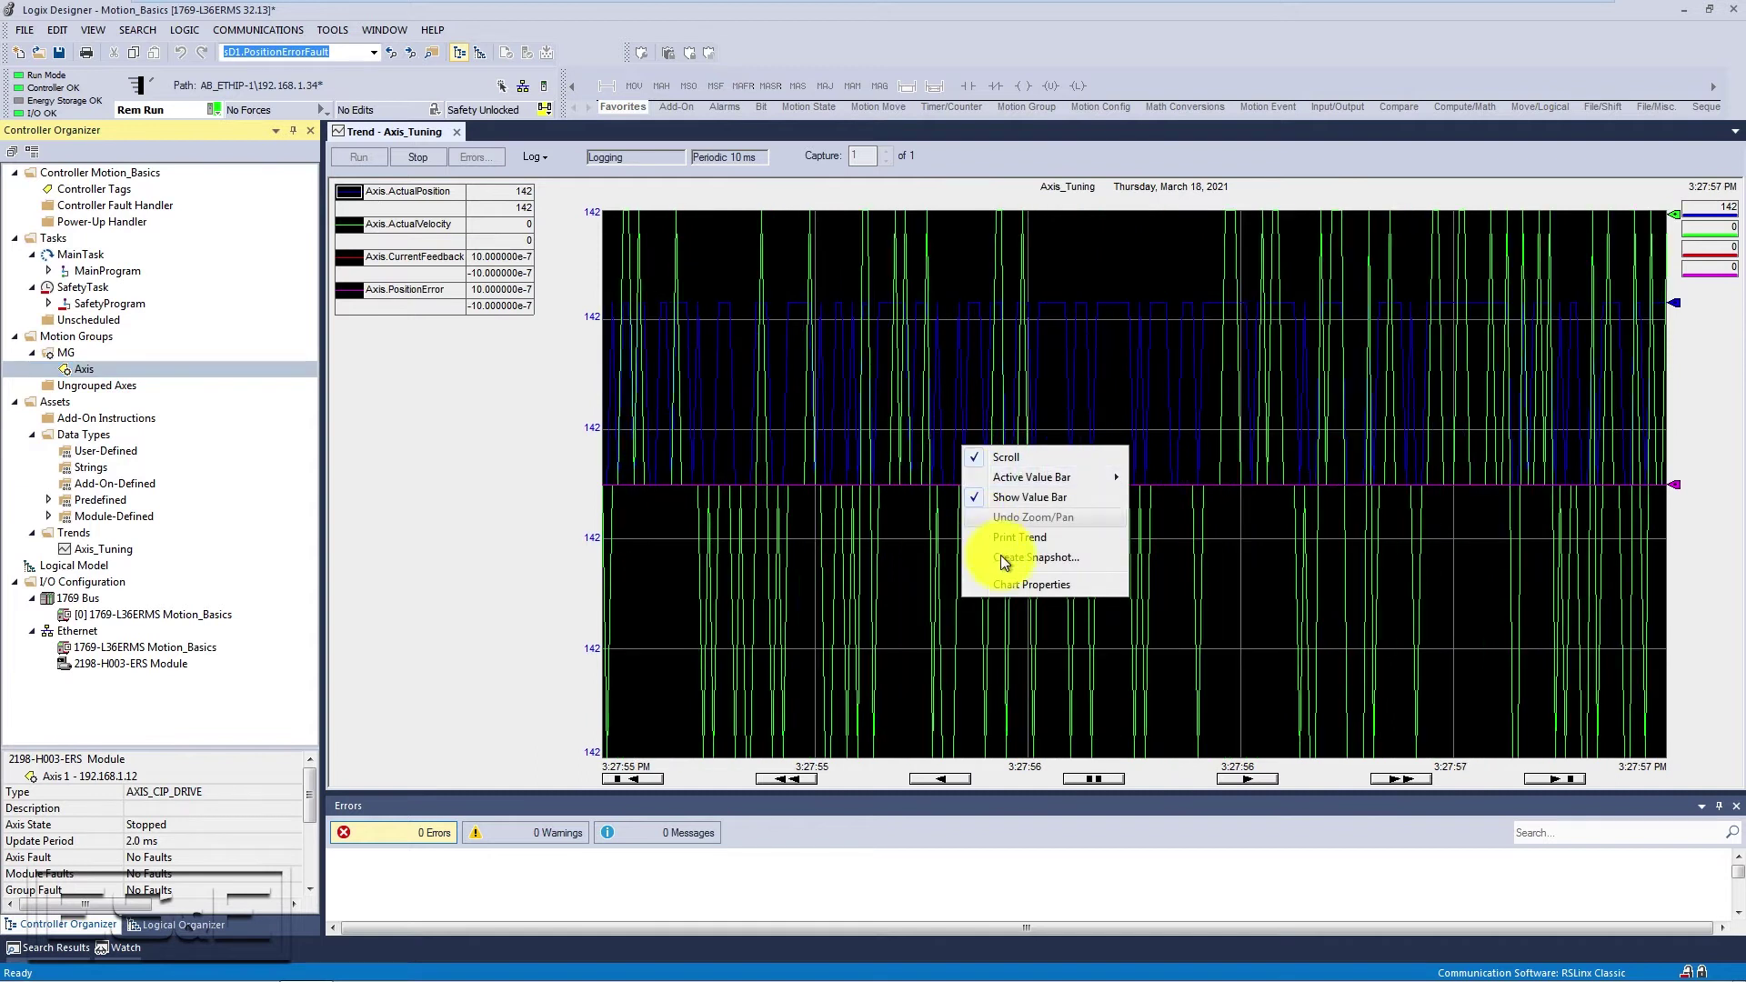
{"action": "left_click", "coordinate": [1018, 587]}
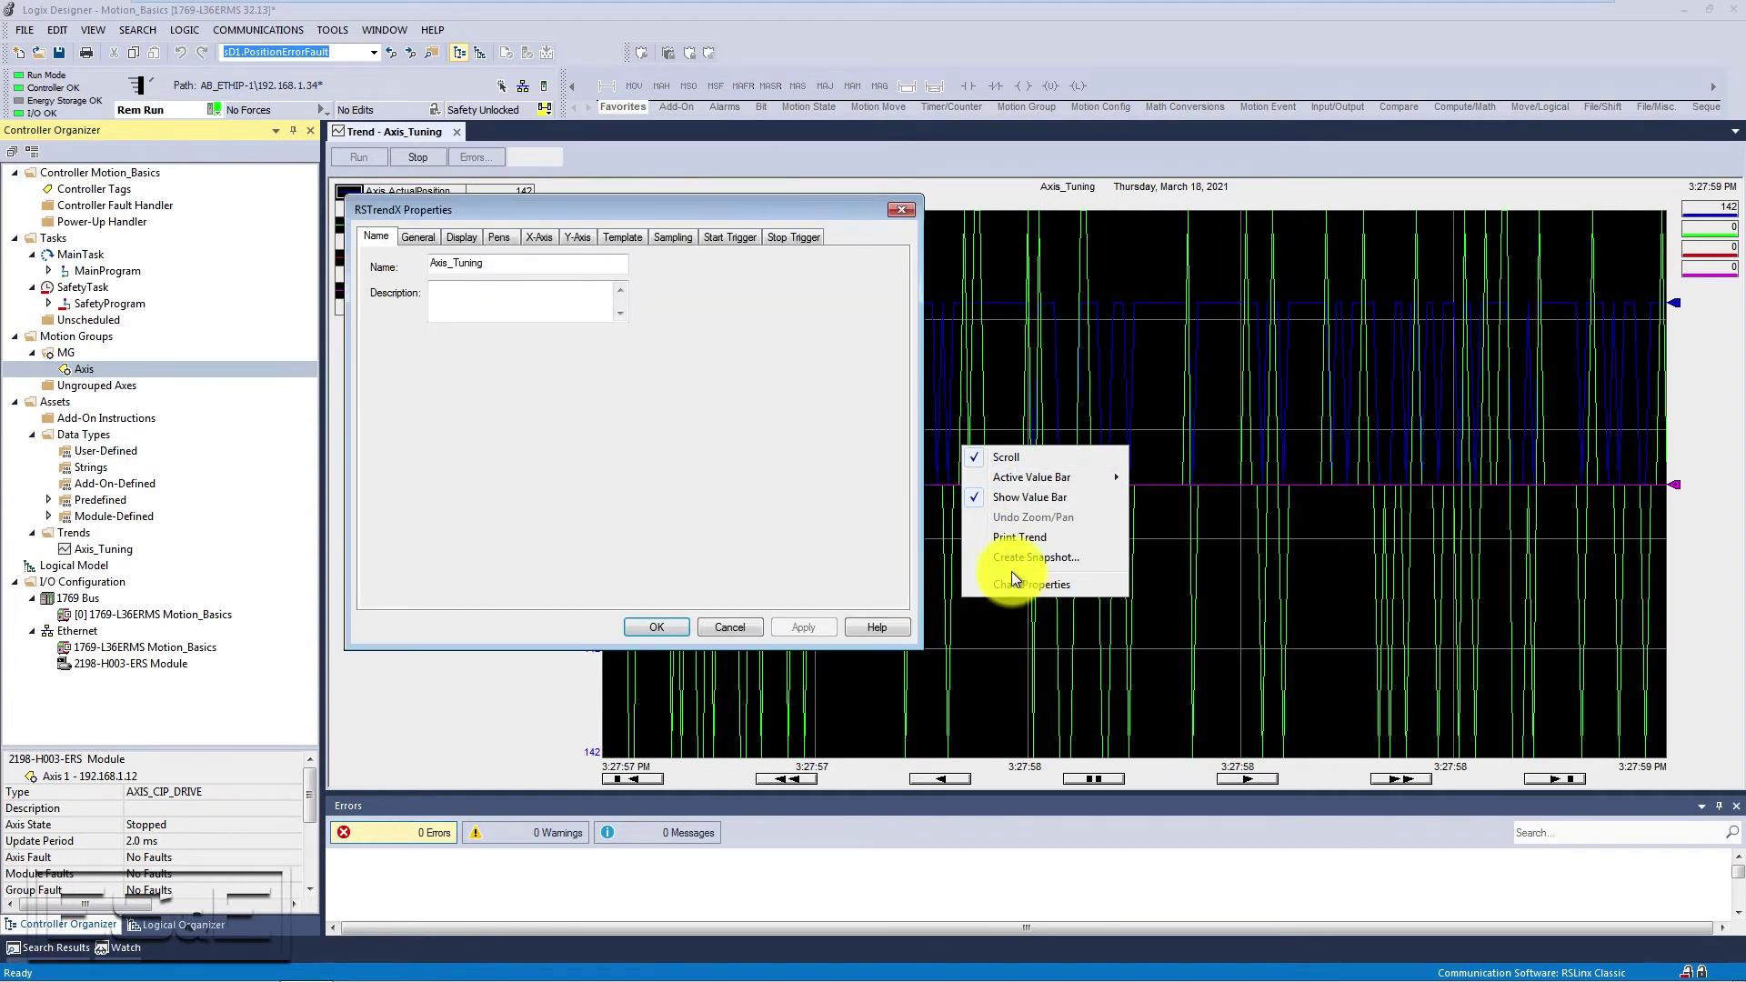
{"action": "left_click", "coordinate": [504, 237]}
{"action": "left_click", "coordinate": [642, 294]}
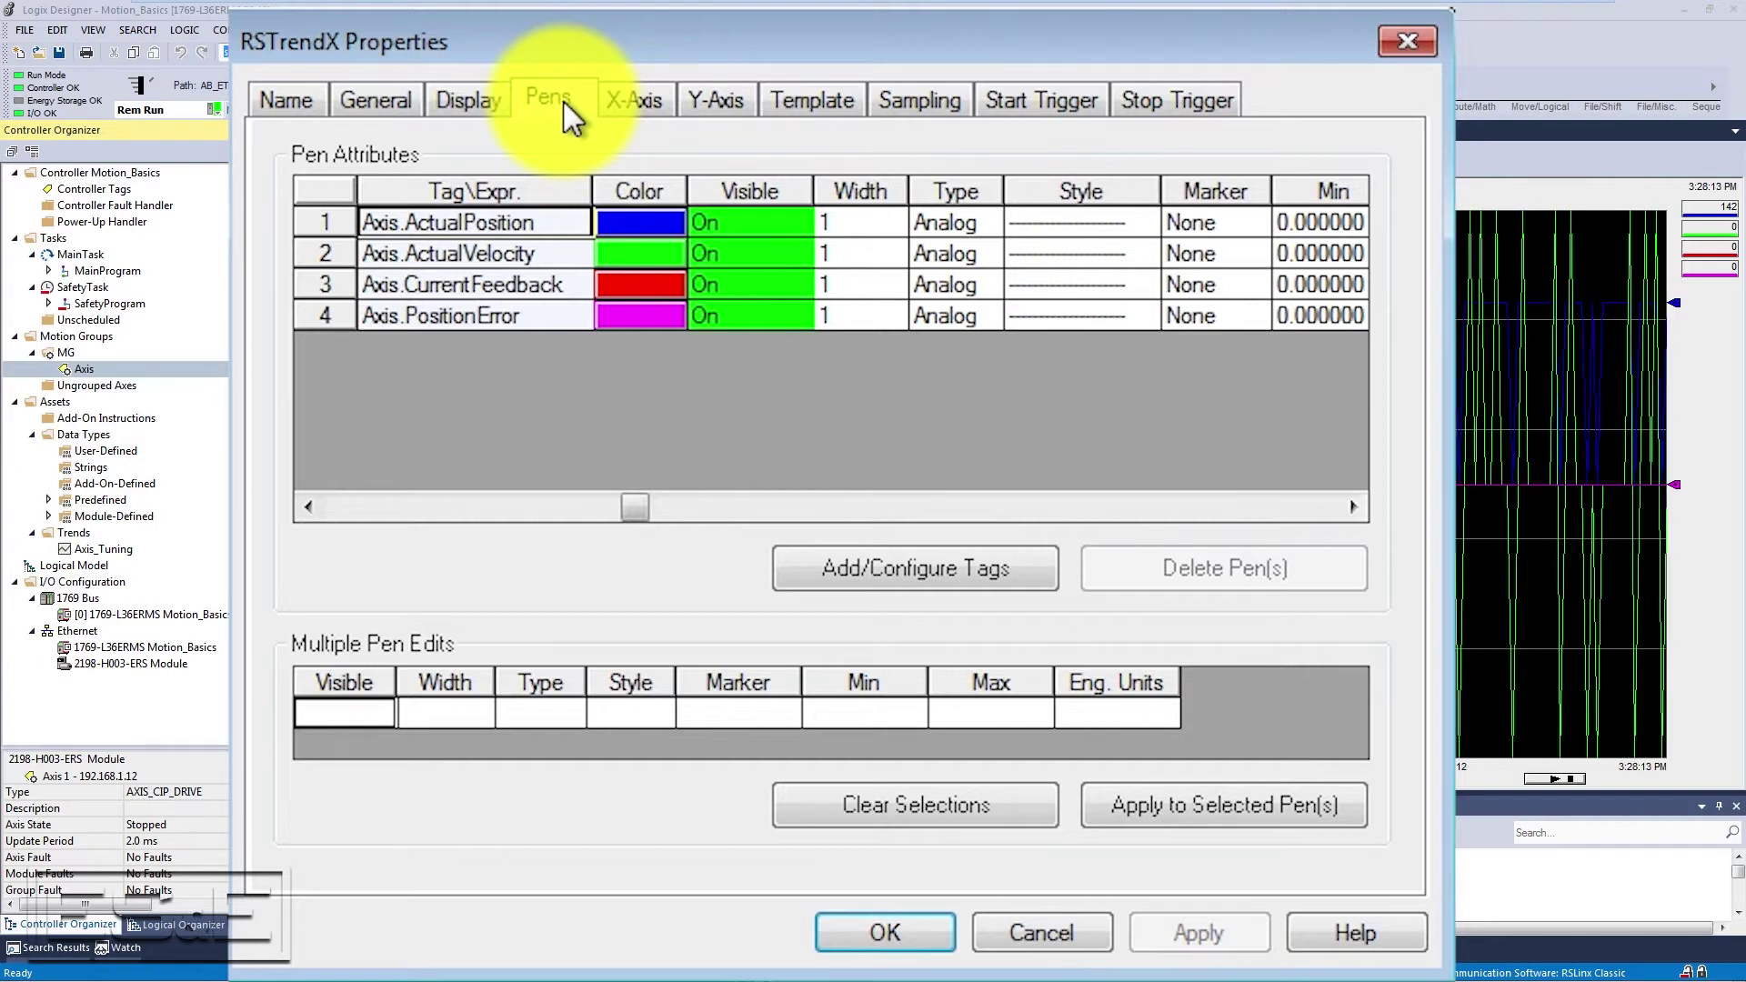
{"action": "left_click", "coordinate": [852, 227]}
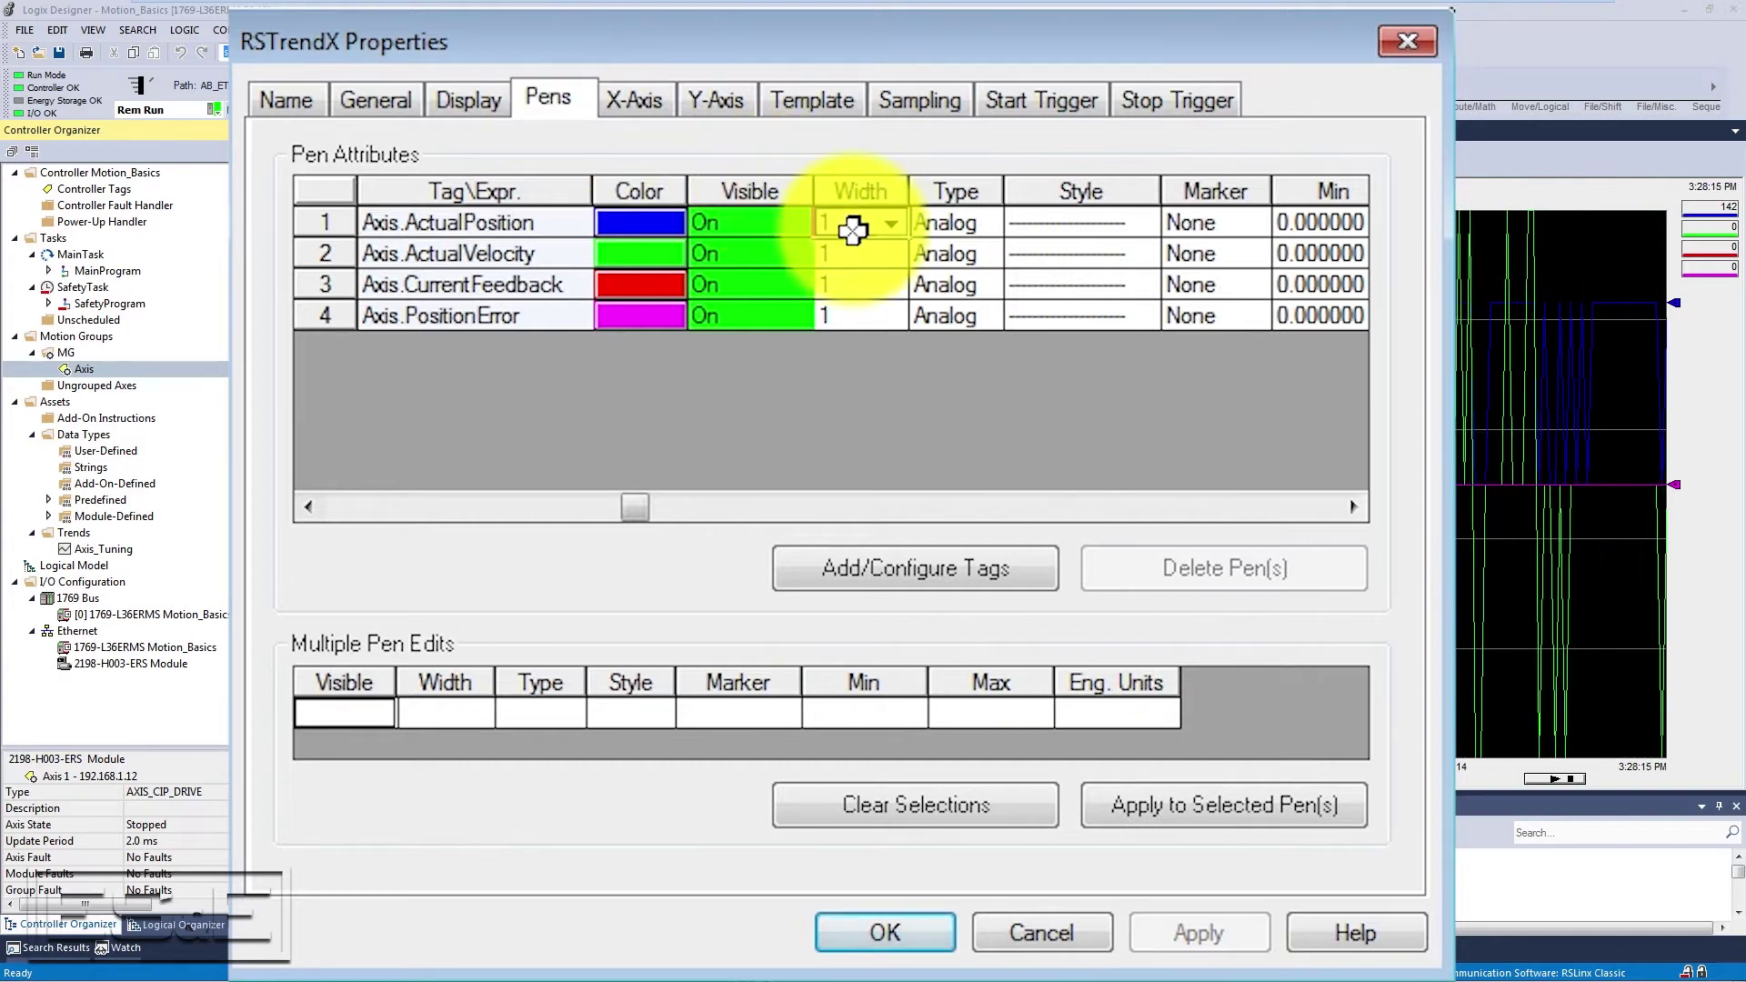
{"action": "type", "text": "2"}
{"action": "left_click", "coordinate": [850, 254]}
{"action": "type", "text": "2"}
{"action": "left_click", "coordinate": [849, 285]}
{"action": "type", "text": "2"}
{"action": "left_click", "coordinate": [855, 319]}
{"action": "type", "text": "2"}
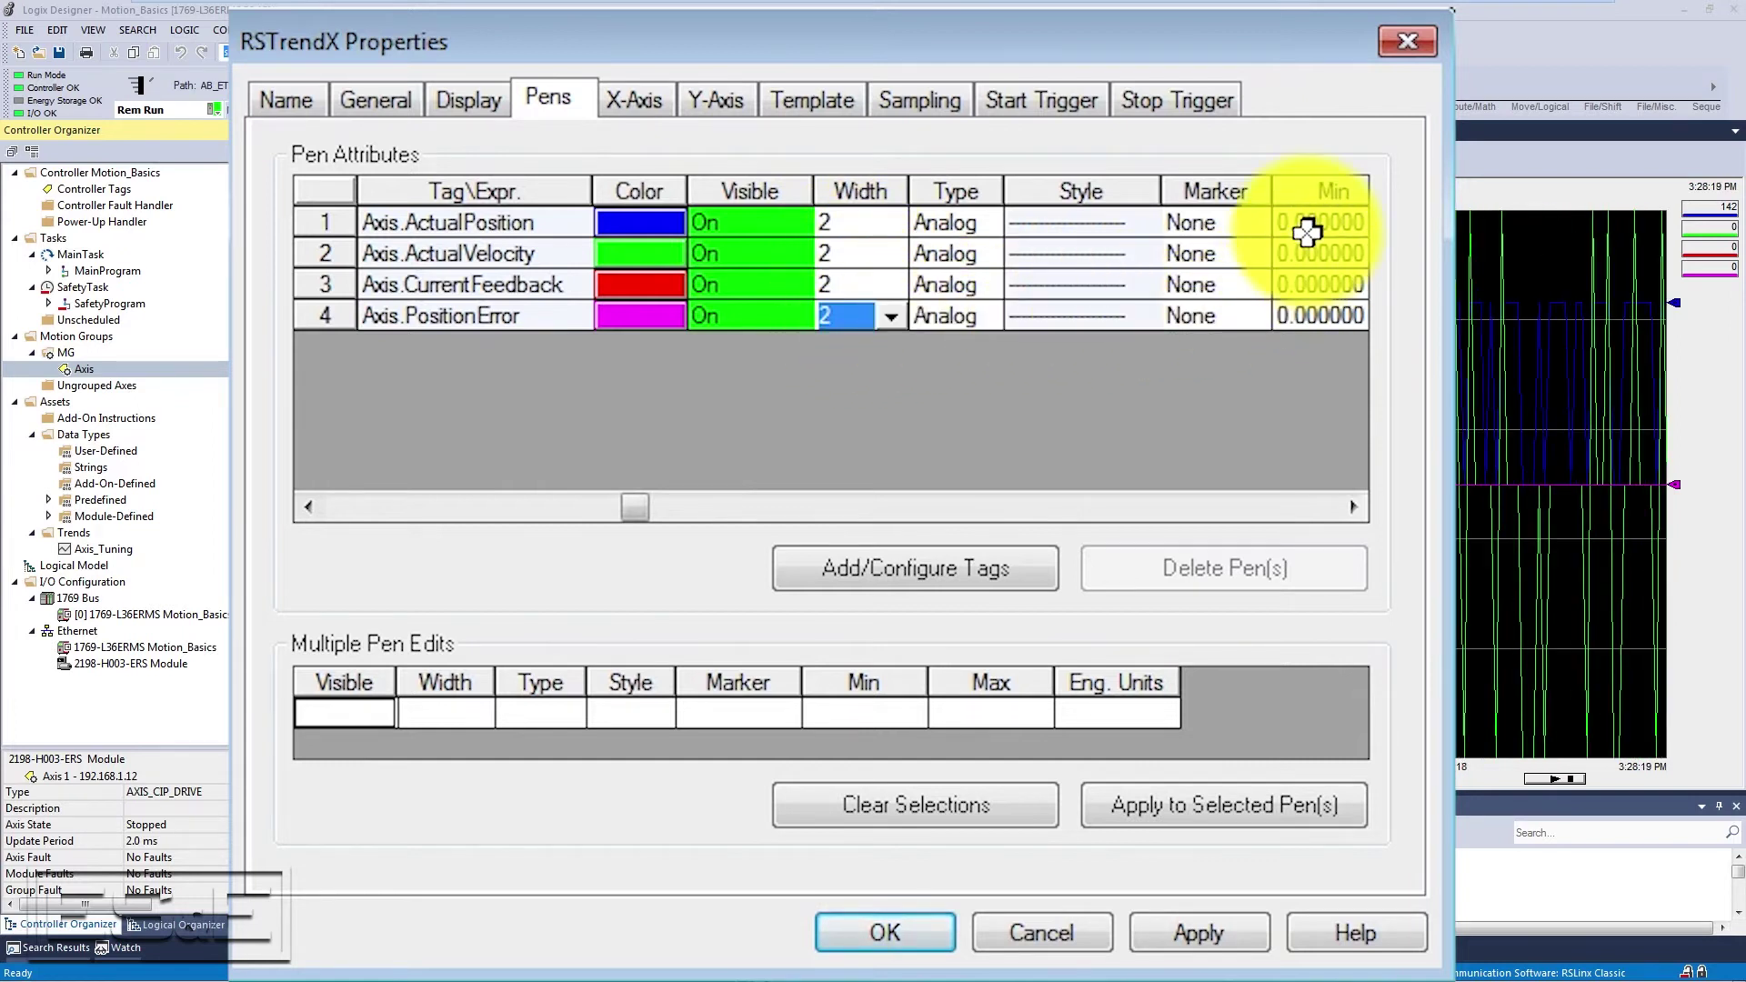
Step: Set the Axis.ActualPosition pen's range to a minimum of 0 and a maximum of 150
{"action": "left_click", "coordinate": [1352, 507]}
{"action": "left_click", "coordinate": [1350, 507]}
{"action": "left_click", "coordinate": [1350, 507]}
{"action": "left_click", "coordinate": [1001, 224]}
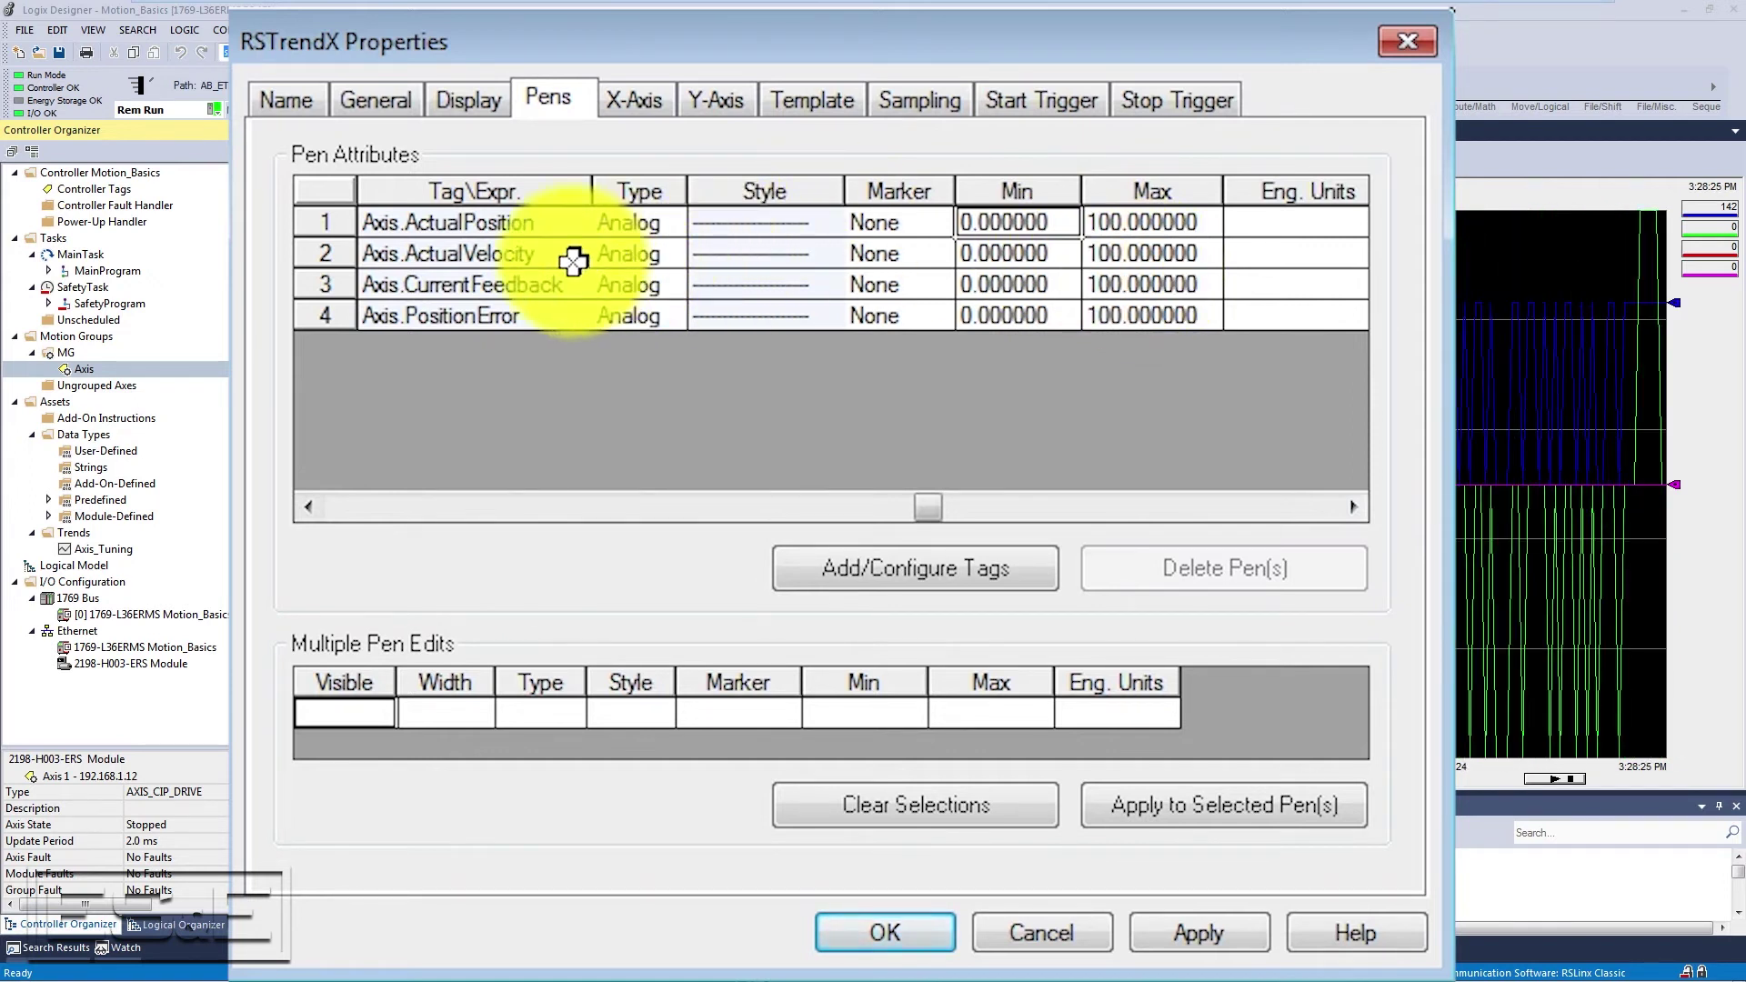
{"action": "type", "text": "-"}
{"action": "key", "text": "BackSpace"}
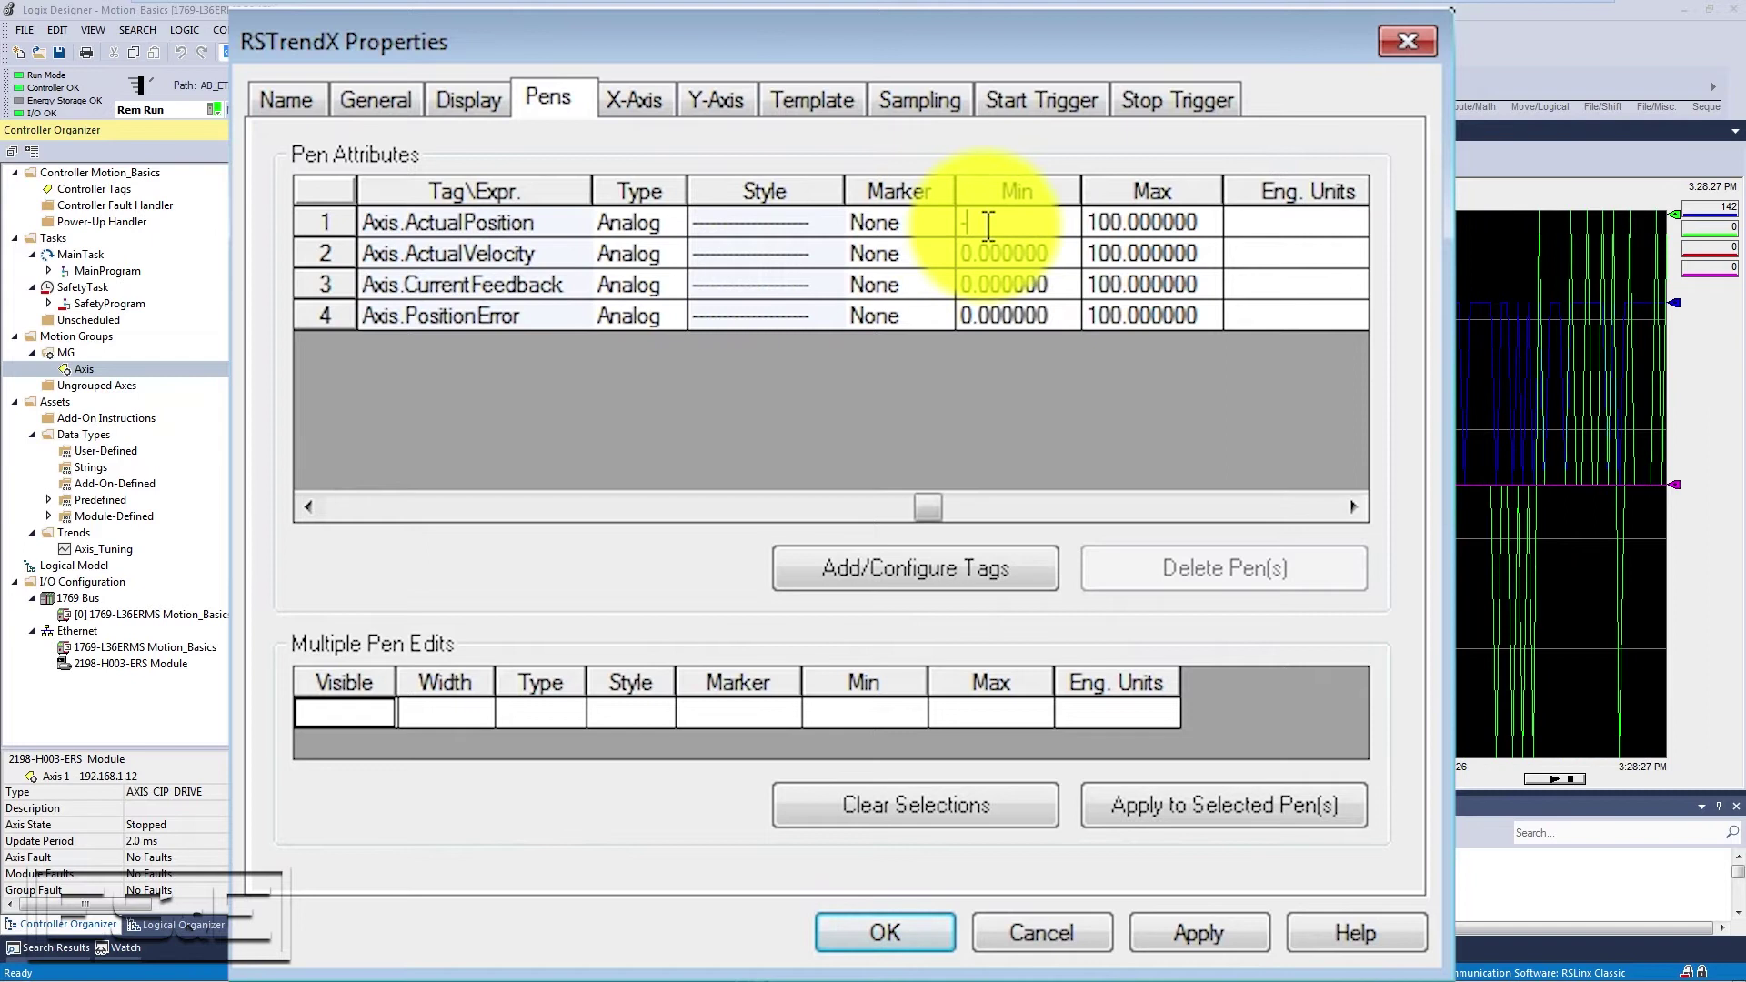
{"action": "type", "text": "0"}
{"action": "left_click", "coordinate": [1124, 227]}
{"action": "type", "text": "150"}
Step: Set the minimum of the Axis.ActualVelocity and Axis.CurrentFeedback pens to -100
{"action": "left_click", "coordinate": [1043, 259]}
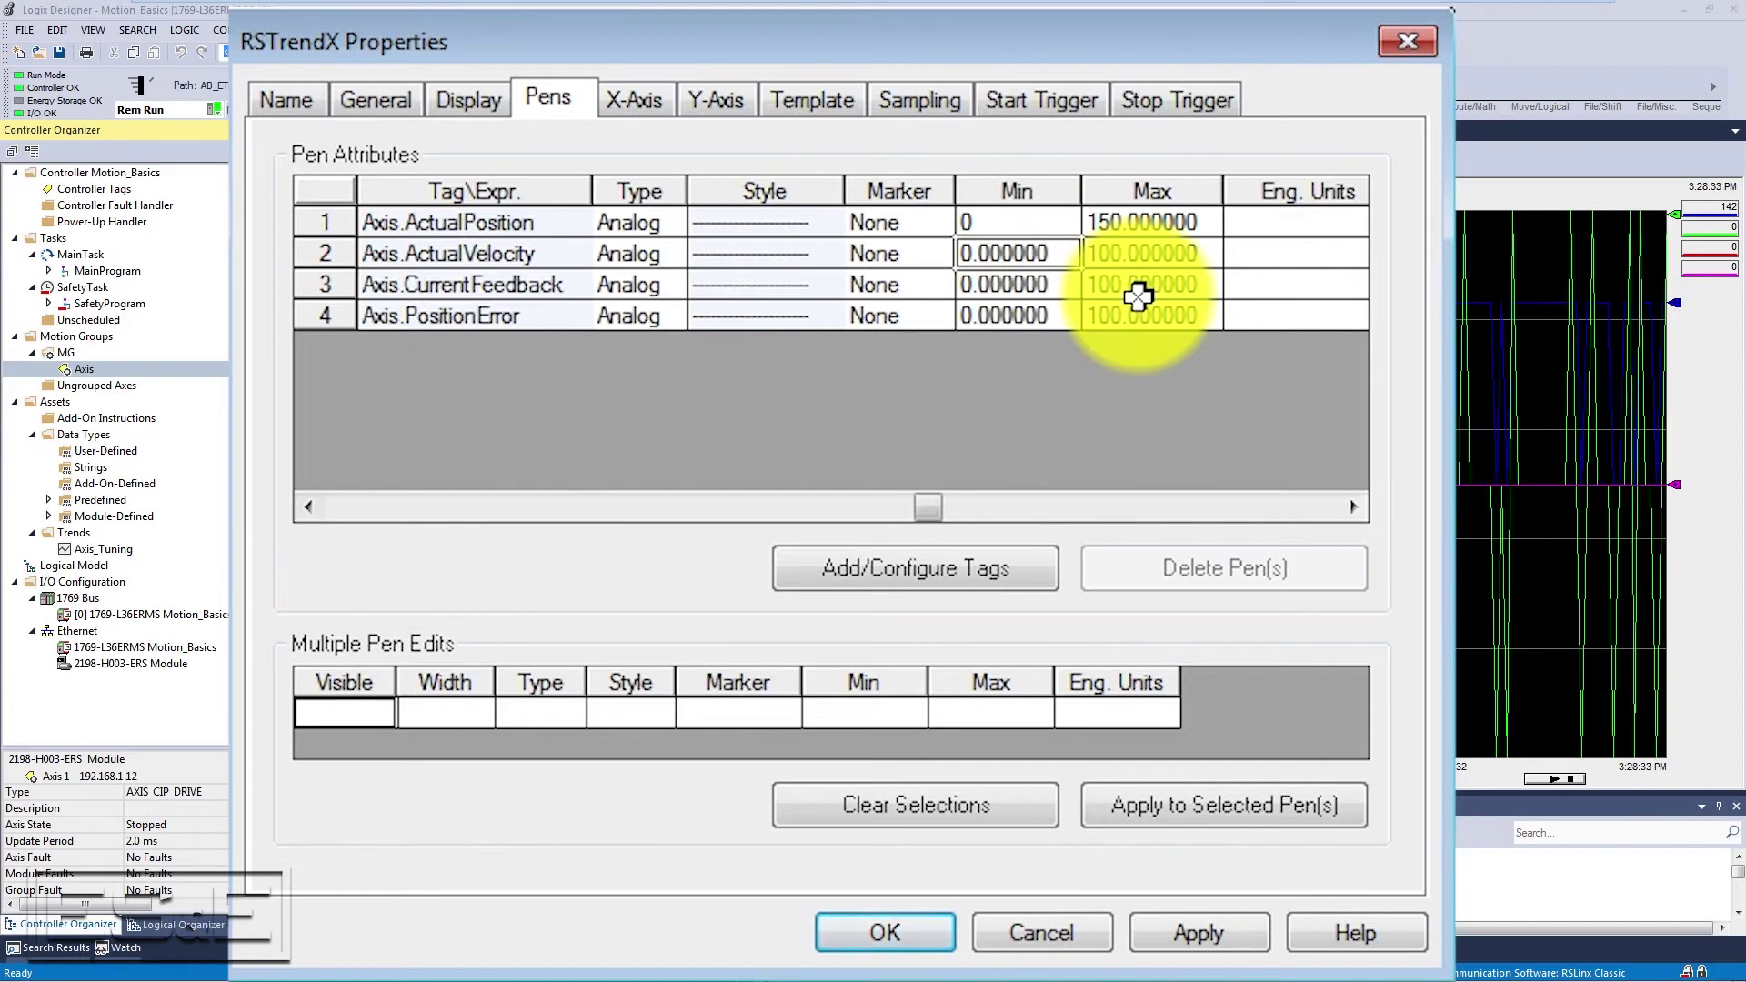
{"action": "type", "text": "8"}
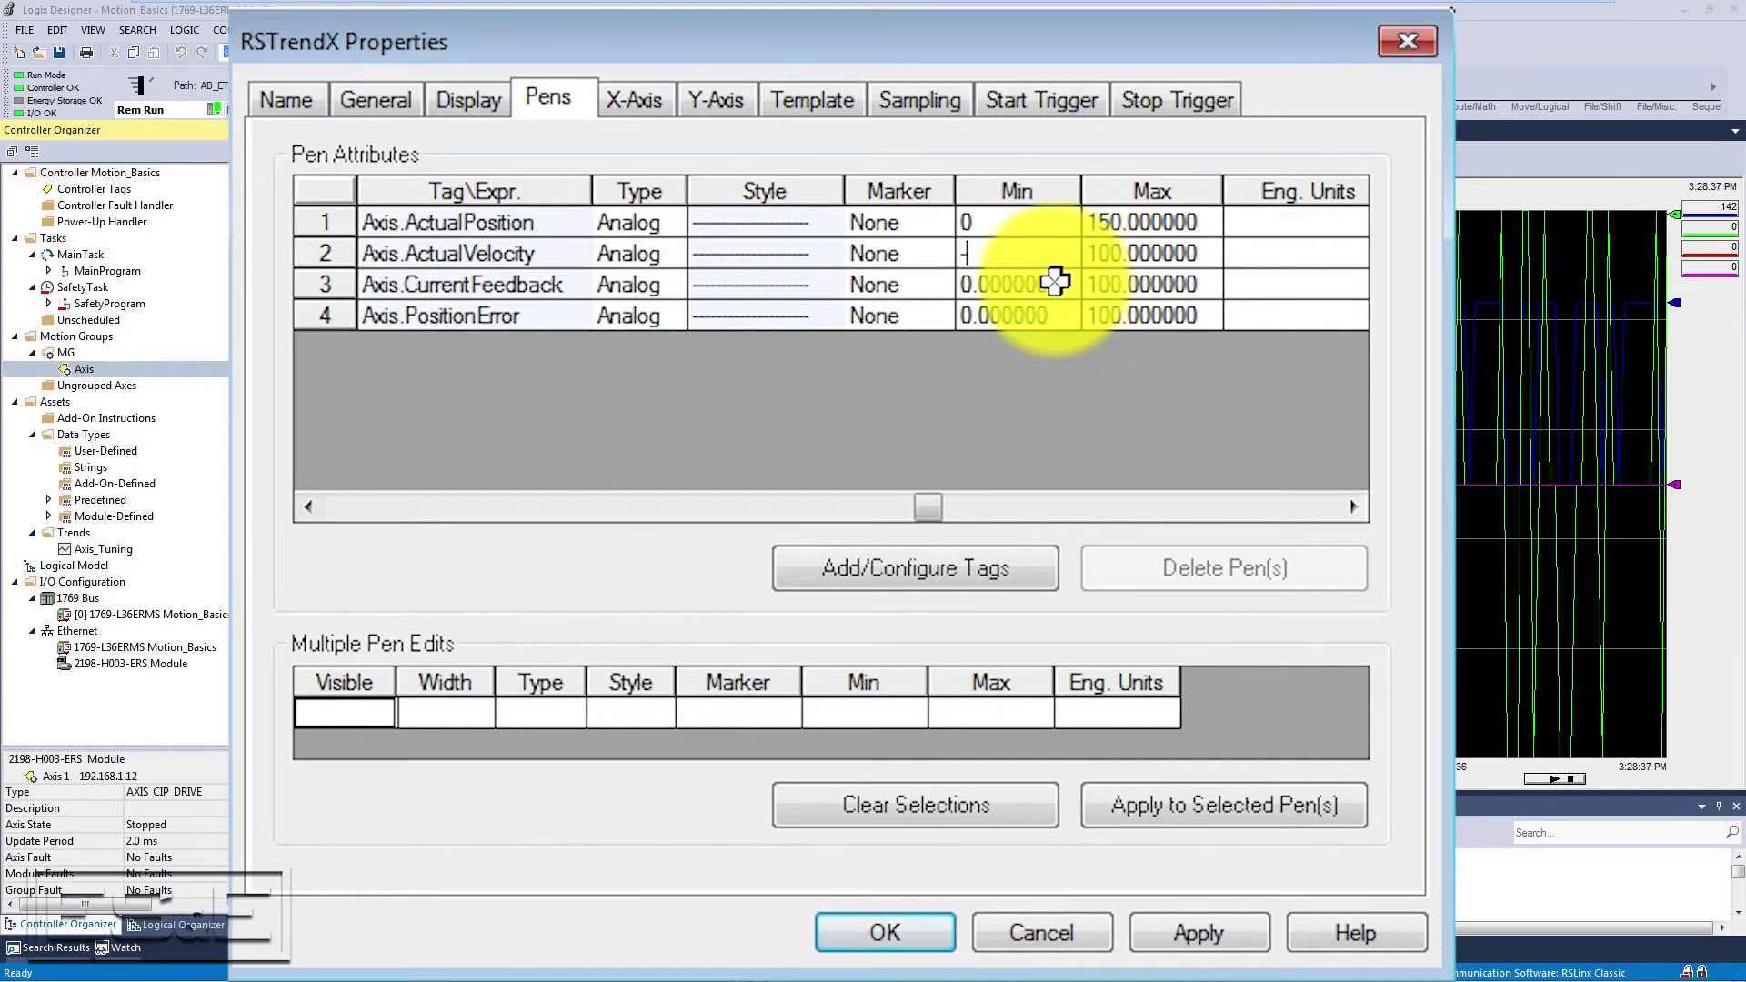
{"action": "type", "text": "100"}
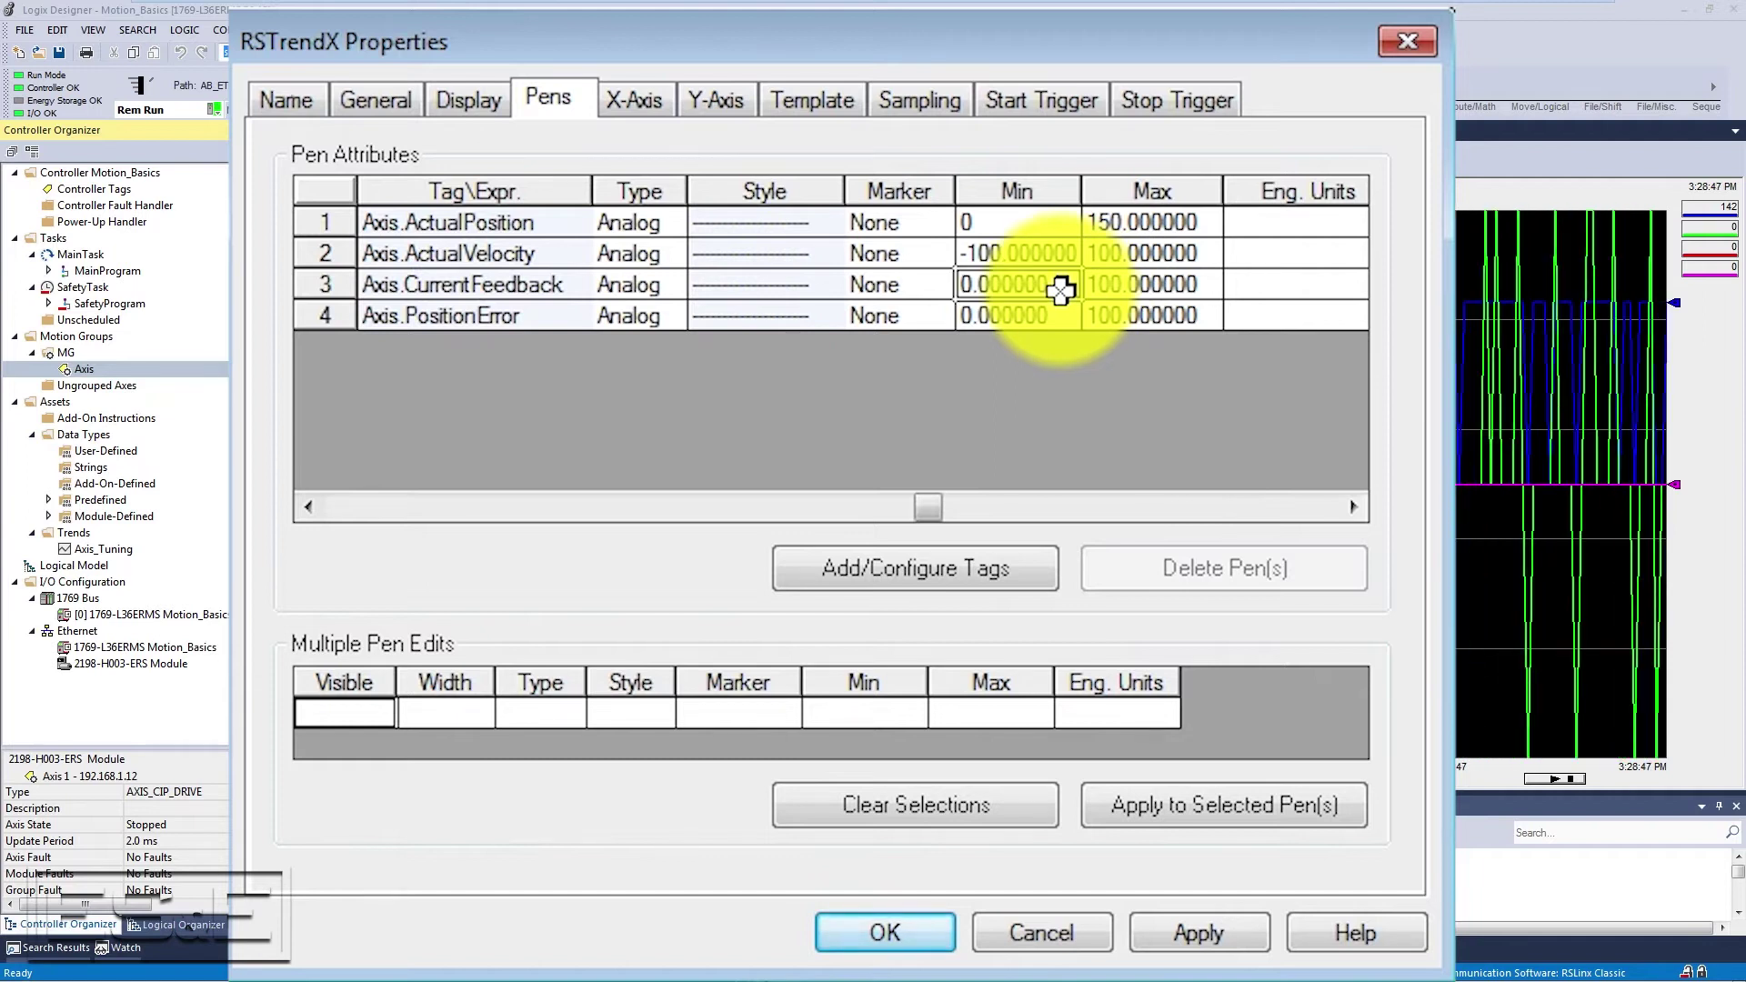
{"action": "type", "text": "100"}
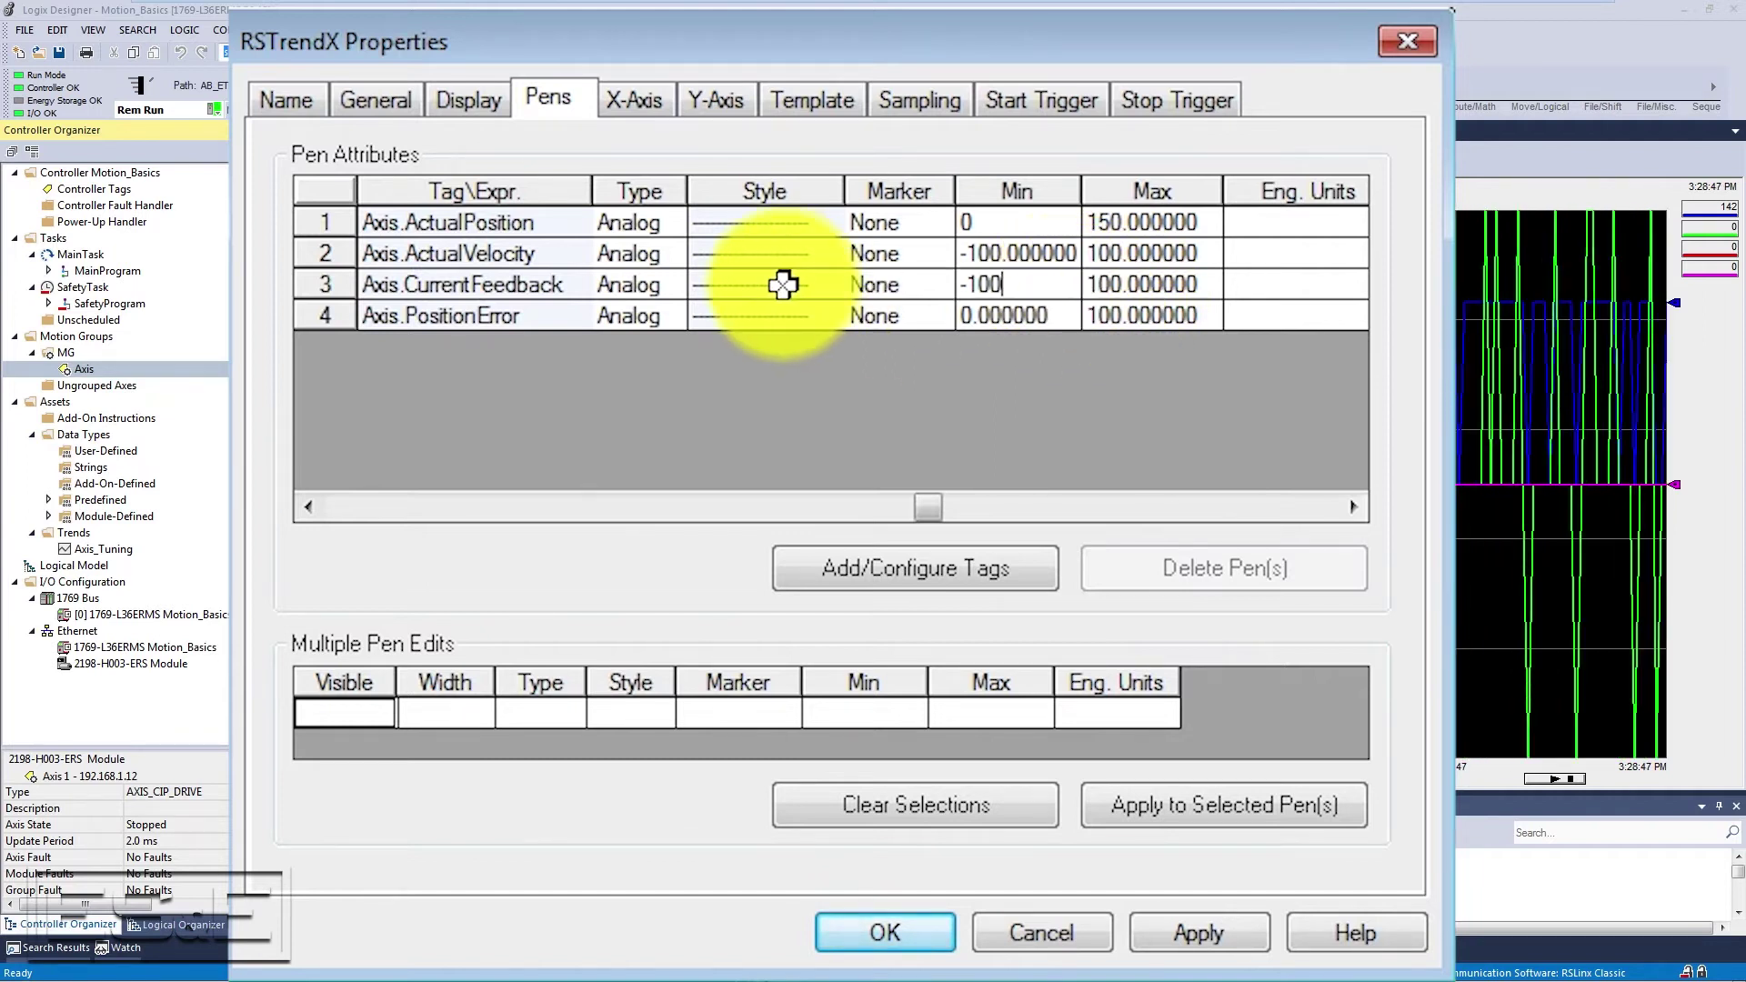
{"action": "key", "text": "Tab"}
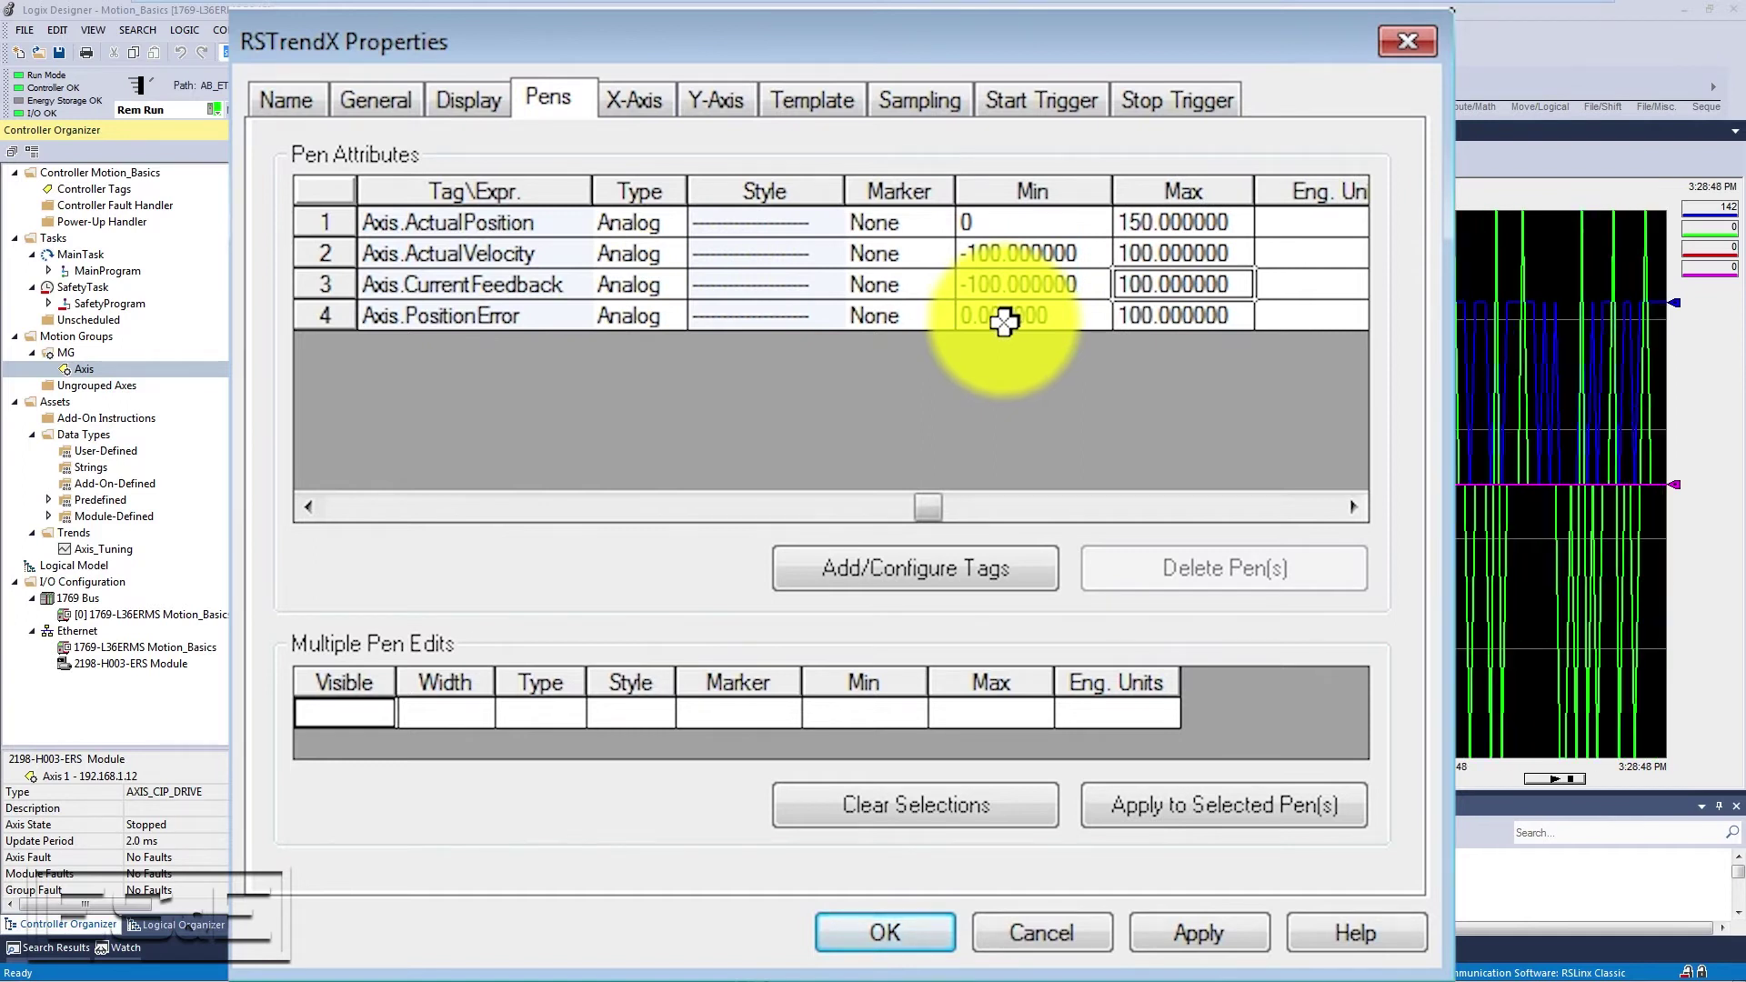
Step: Set the Axis.PositionError pen's range to a minimum of -1 and a maximum of 1
{"action": "type", "text": "-1"}
{"action": "left_click", "coordinate": [1161, 318]}
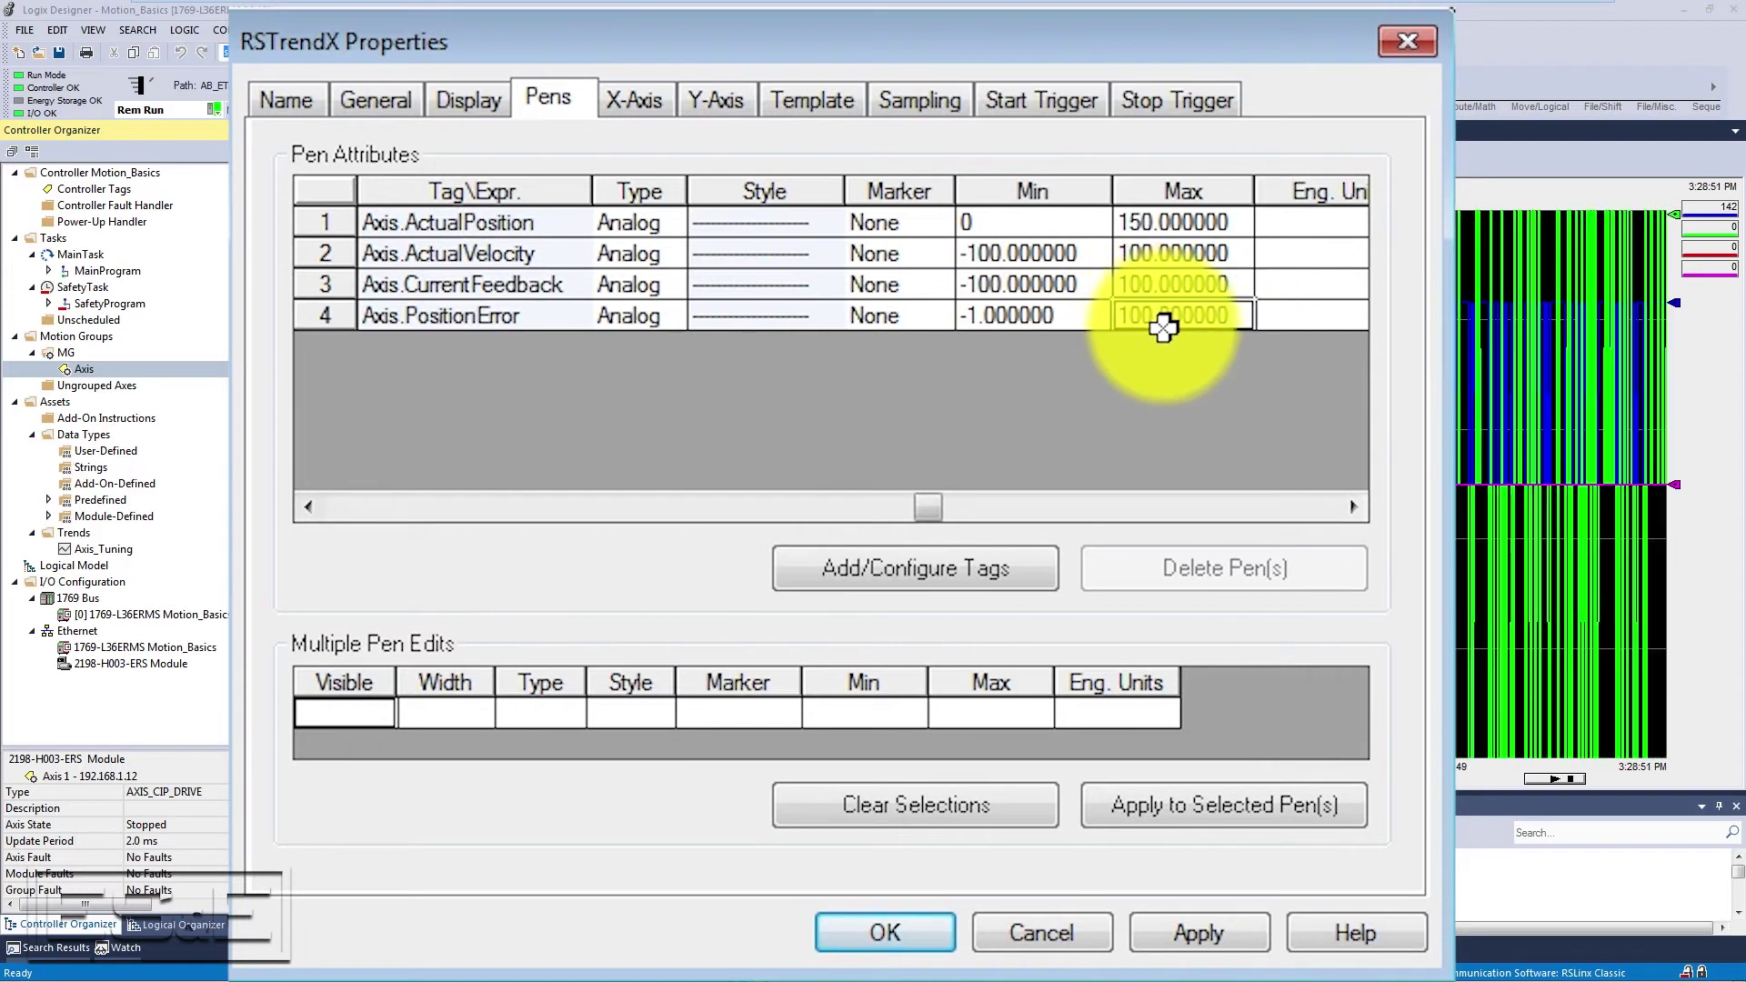
{"action": "type", "text": "1"}
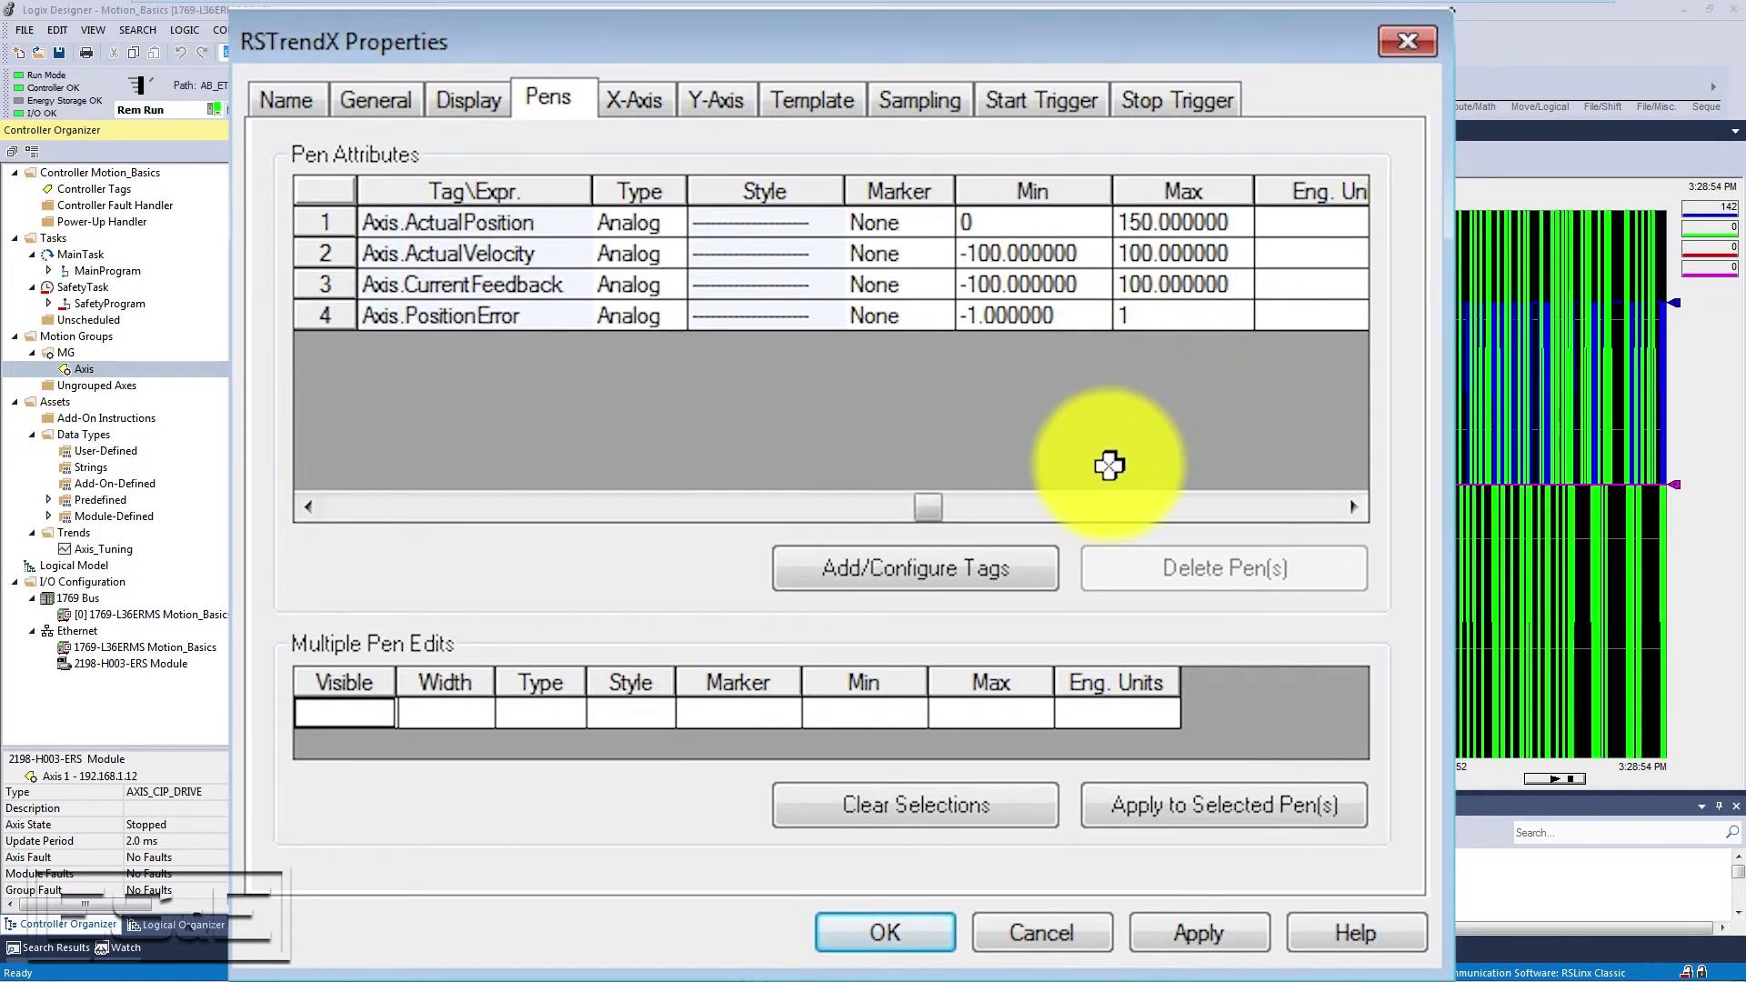
Step: Set the chart's time span to 10 seconds and apply the preset pen min/max values to the Y-axis
{"action": "left_click", "coordinate": [622, 116]}
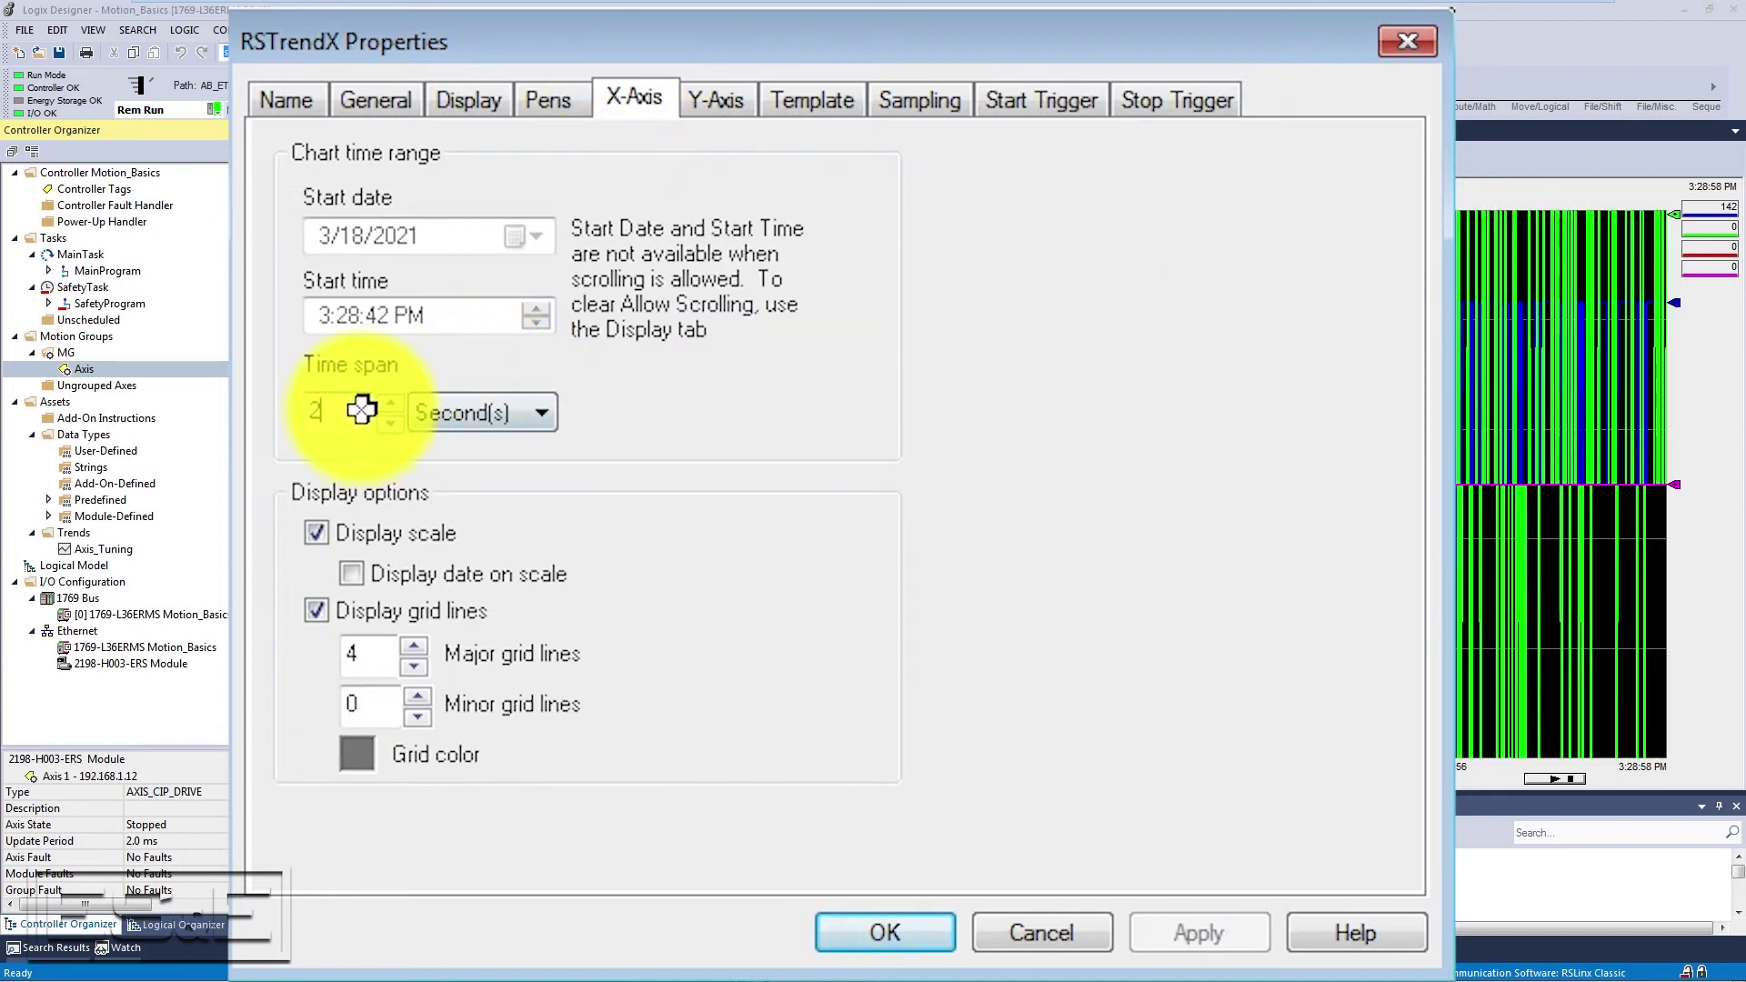
{"action": "type", "text": "10"}
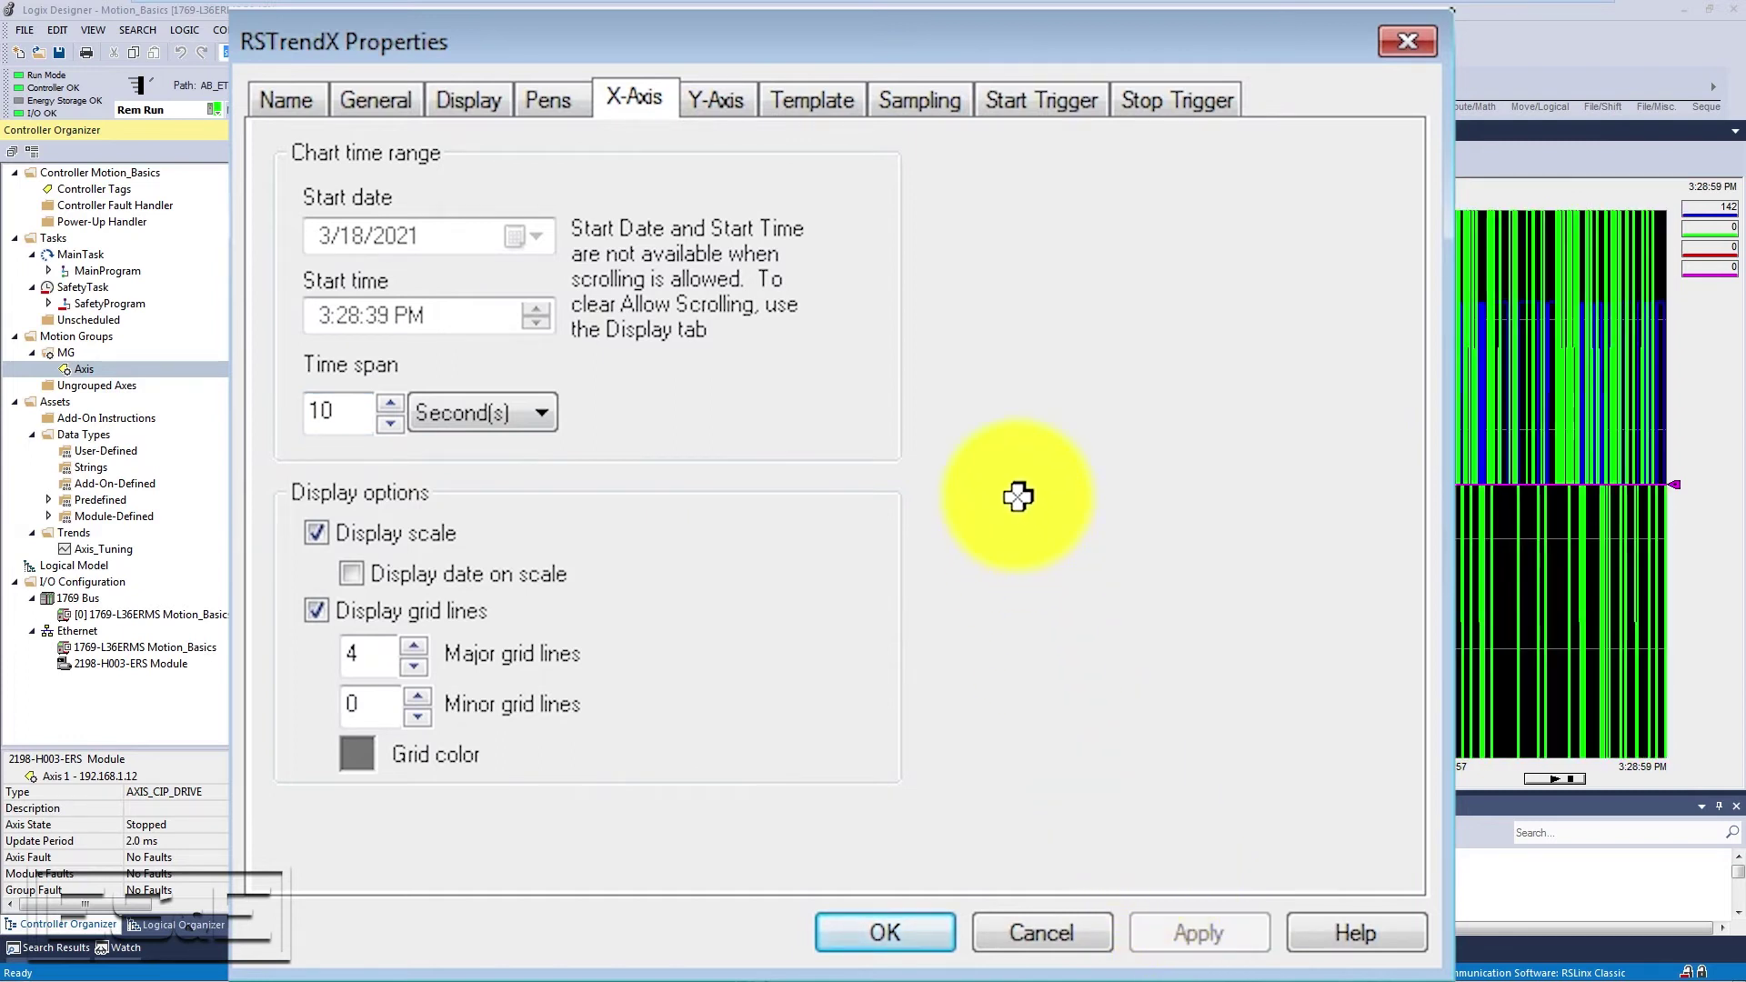
{"action": "left_click", "coordinate": [719, 100]}
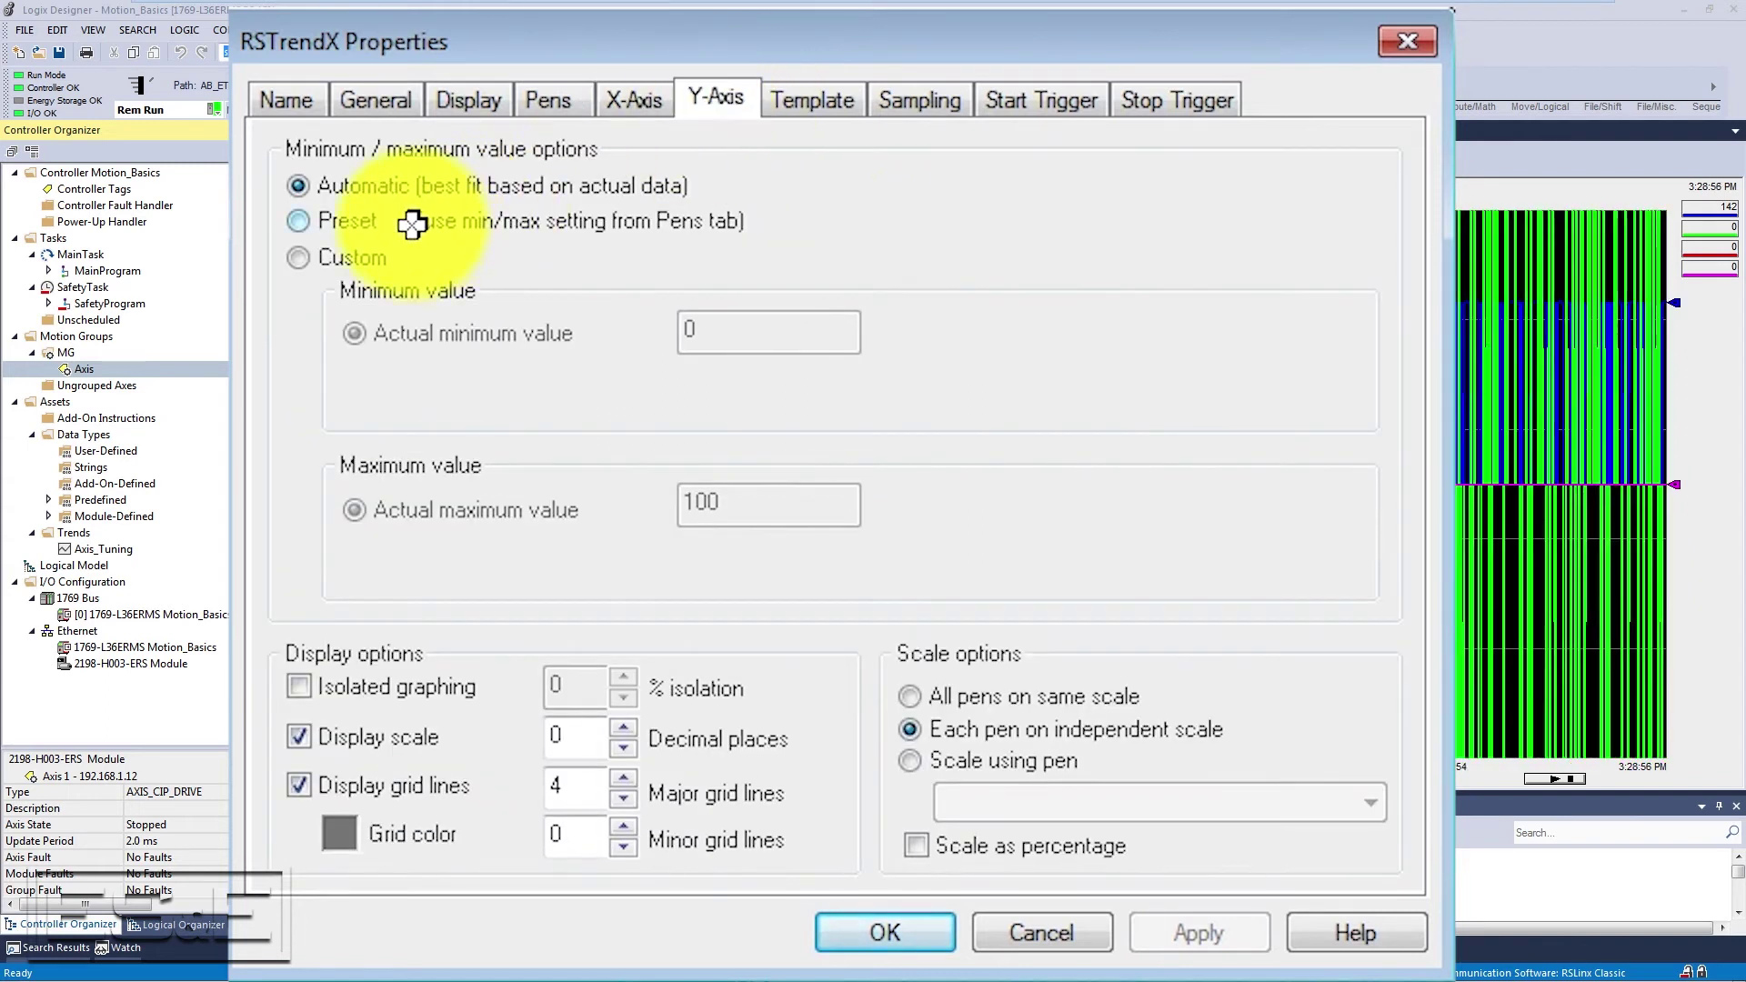
{"action": "left_click", "coordinate": [303, 220]}
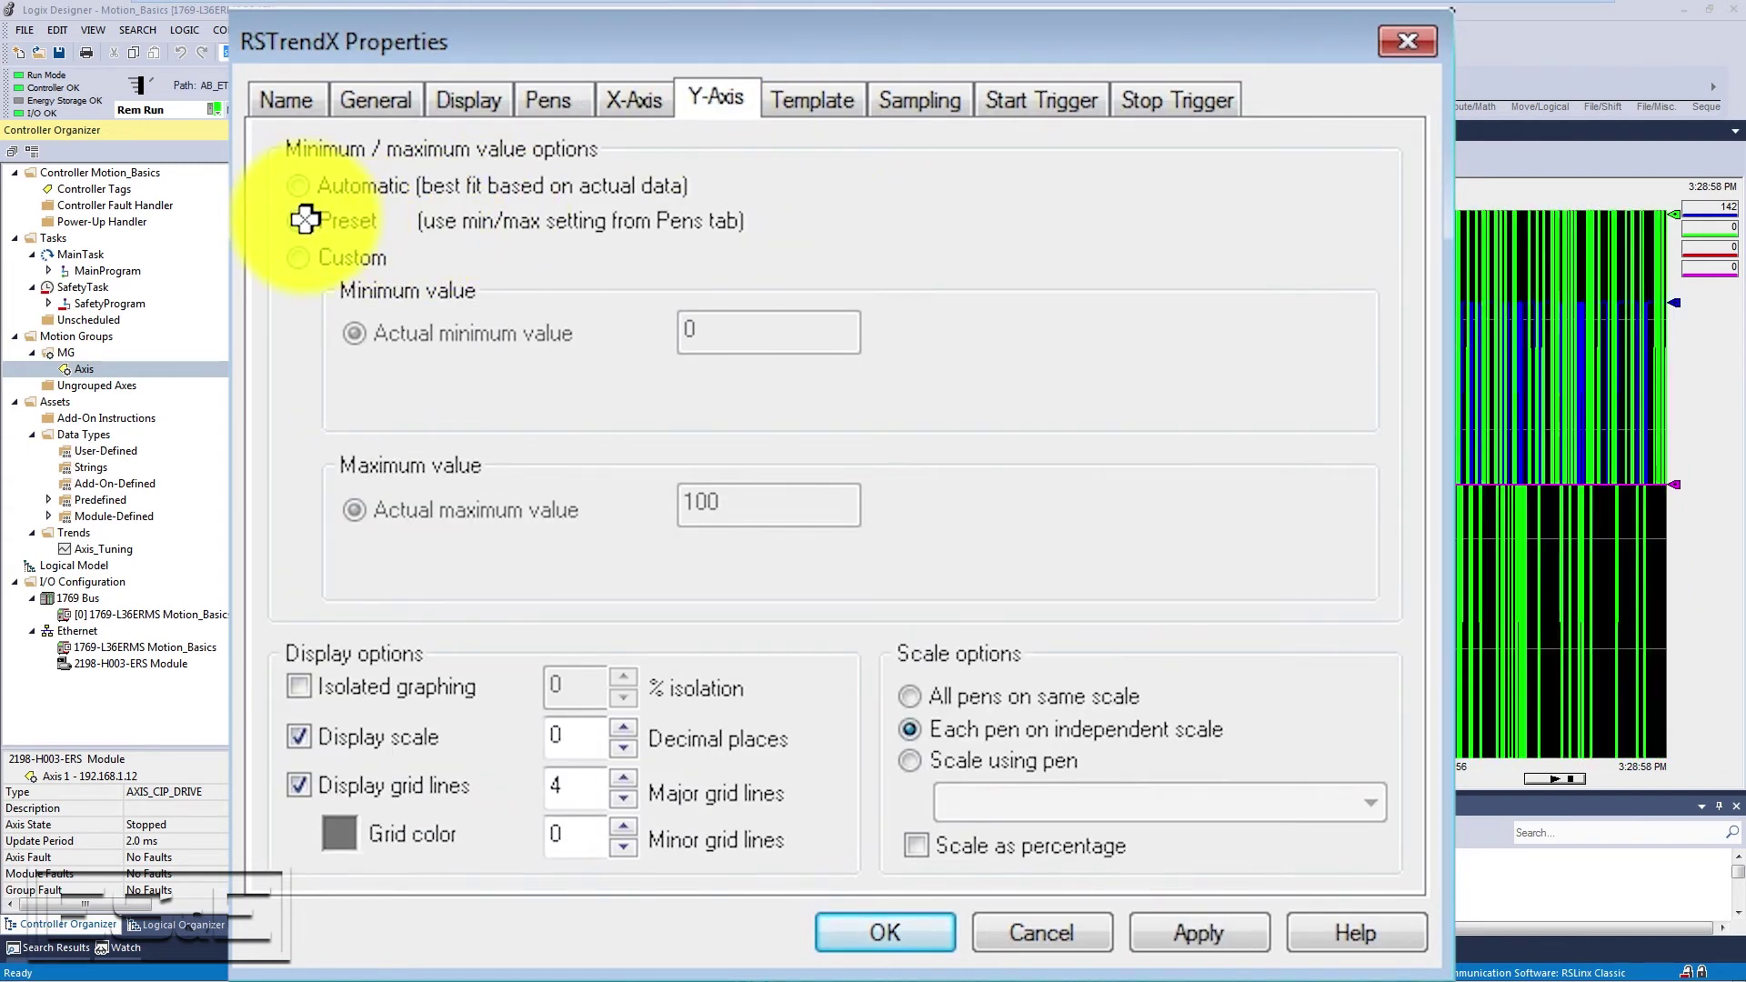
{"action": "left_click", "coordinate": [1169, 926]}
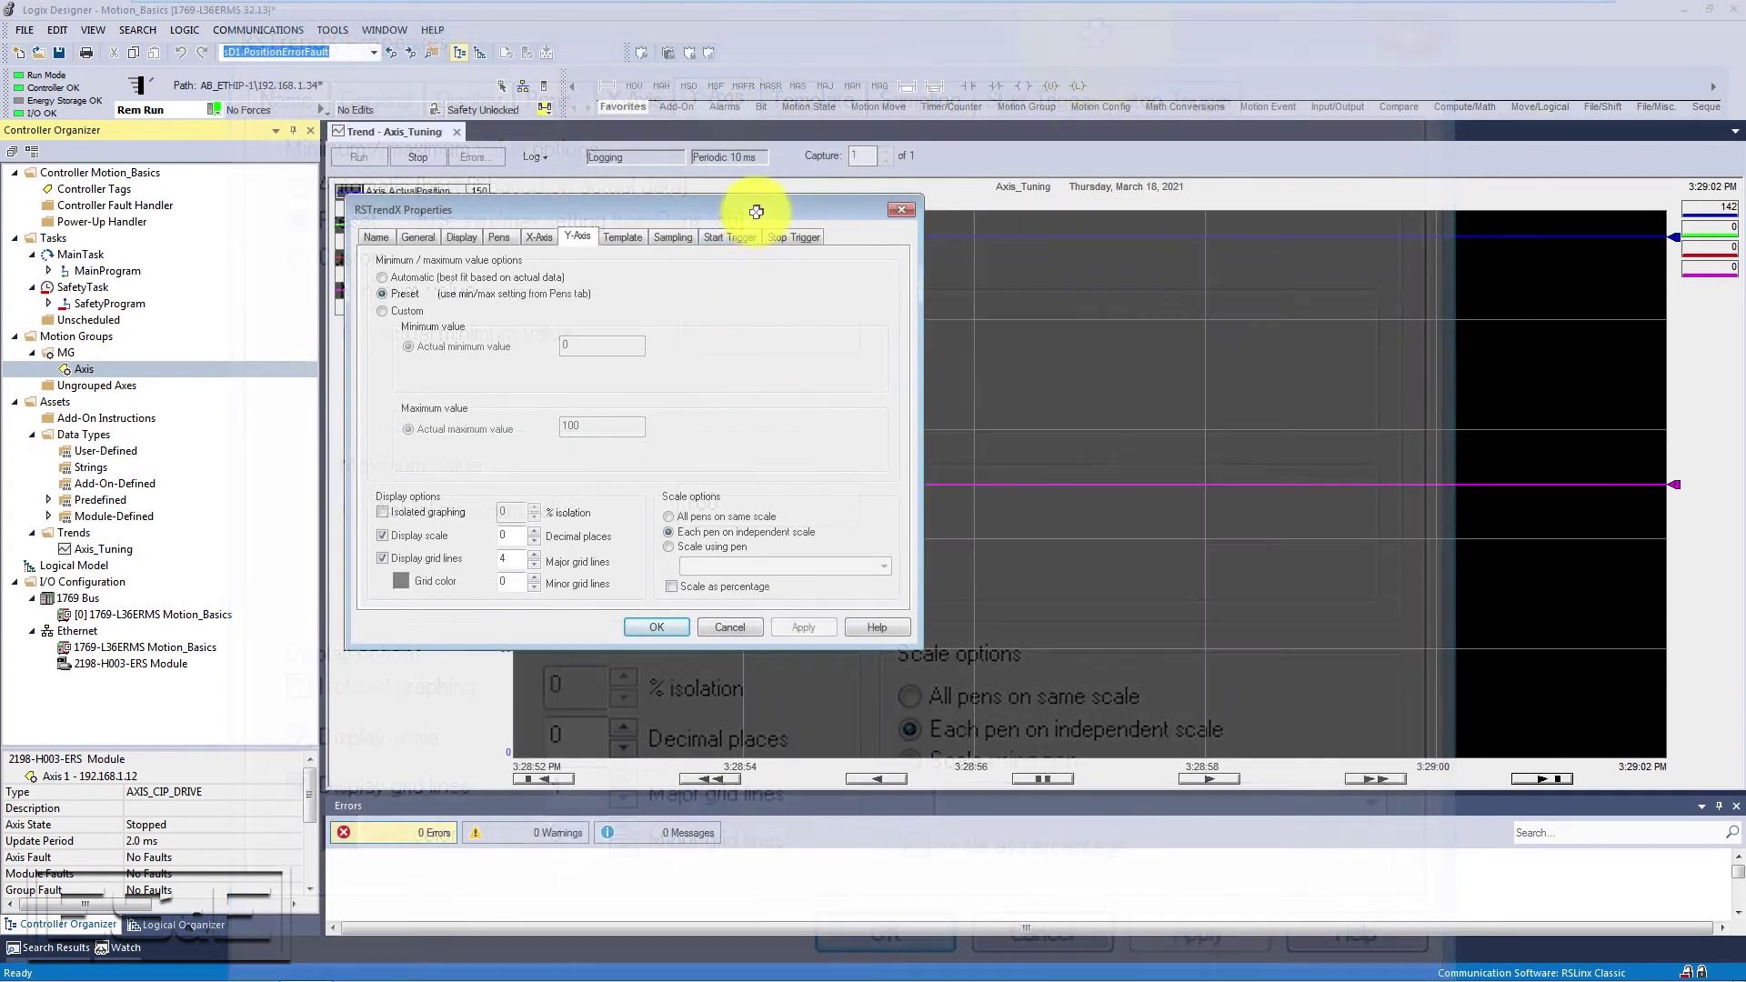
Step: Enable isolated graphing for the Y-axis and show its scale with 3 decimal places
{"action": "left_click_drag", "start_coordinate": [925, 214], "coordinate": [1143, 232]}
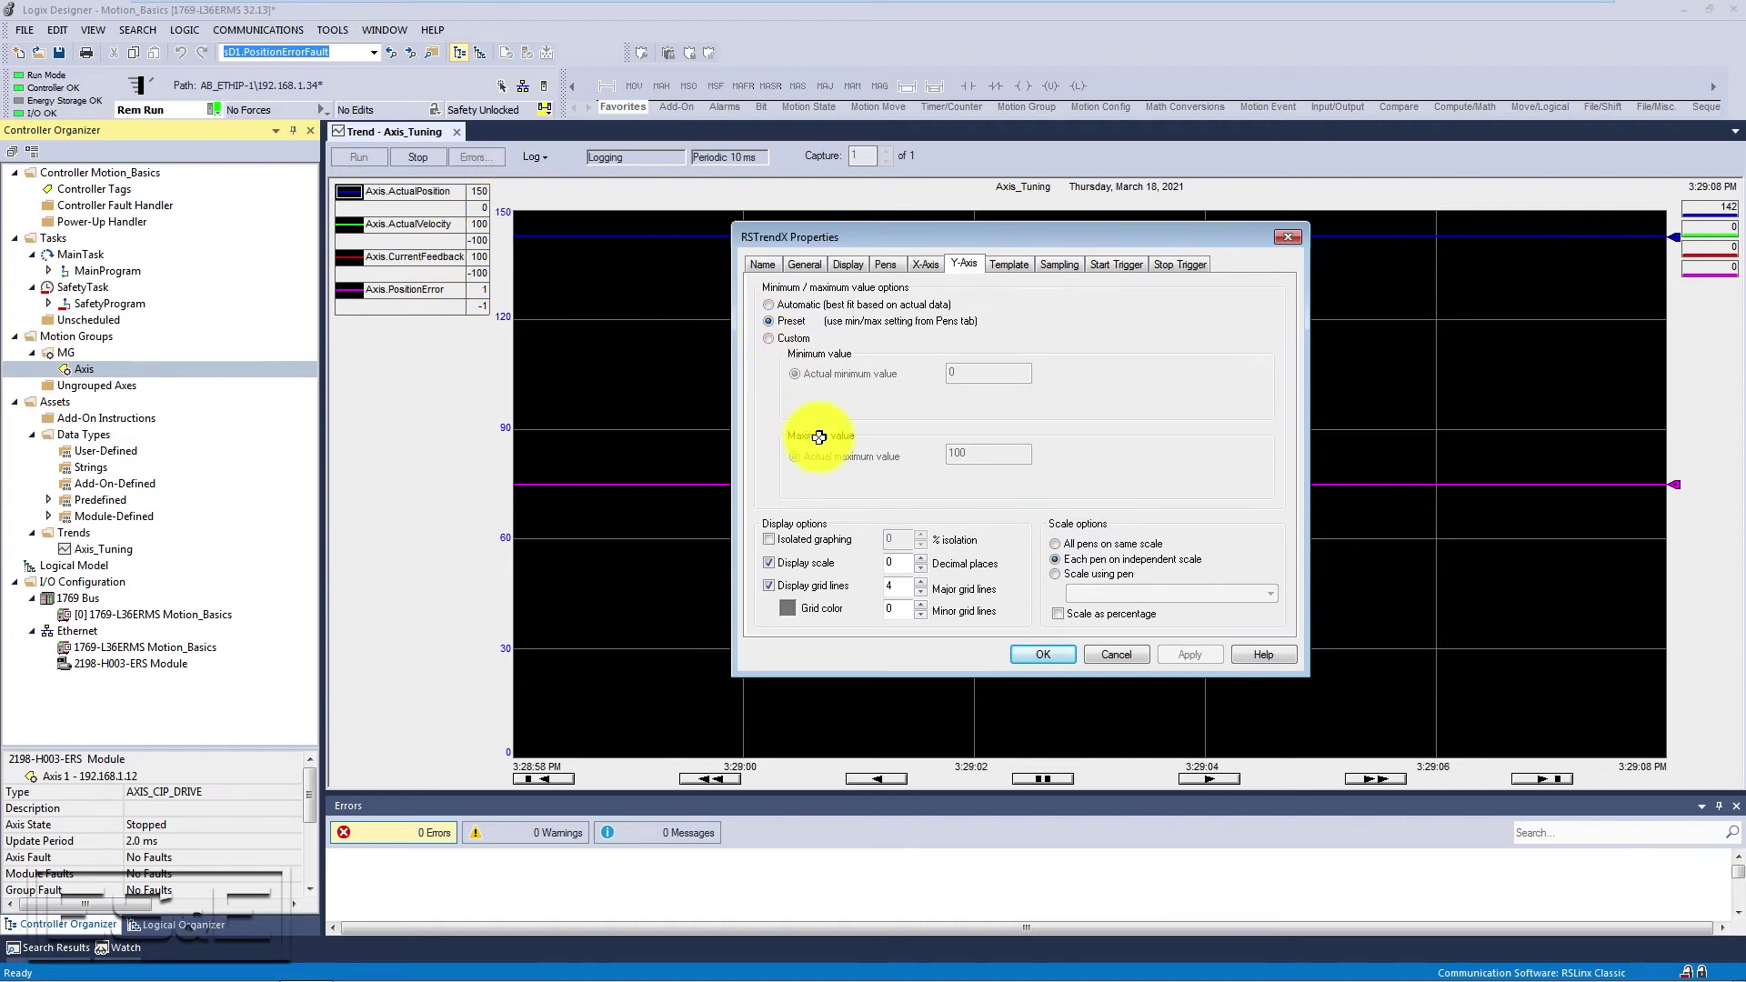
{"action": "type", "text": "3"}
{"action": "left_click", "coordinate": [1180, 654]}
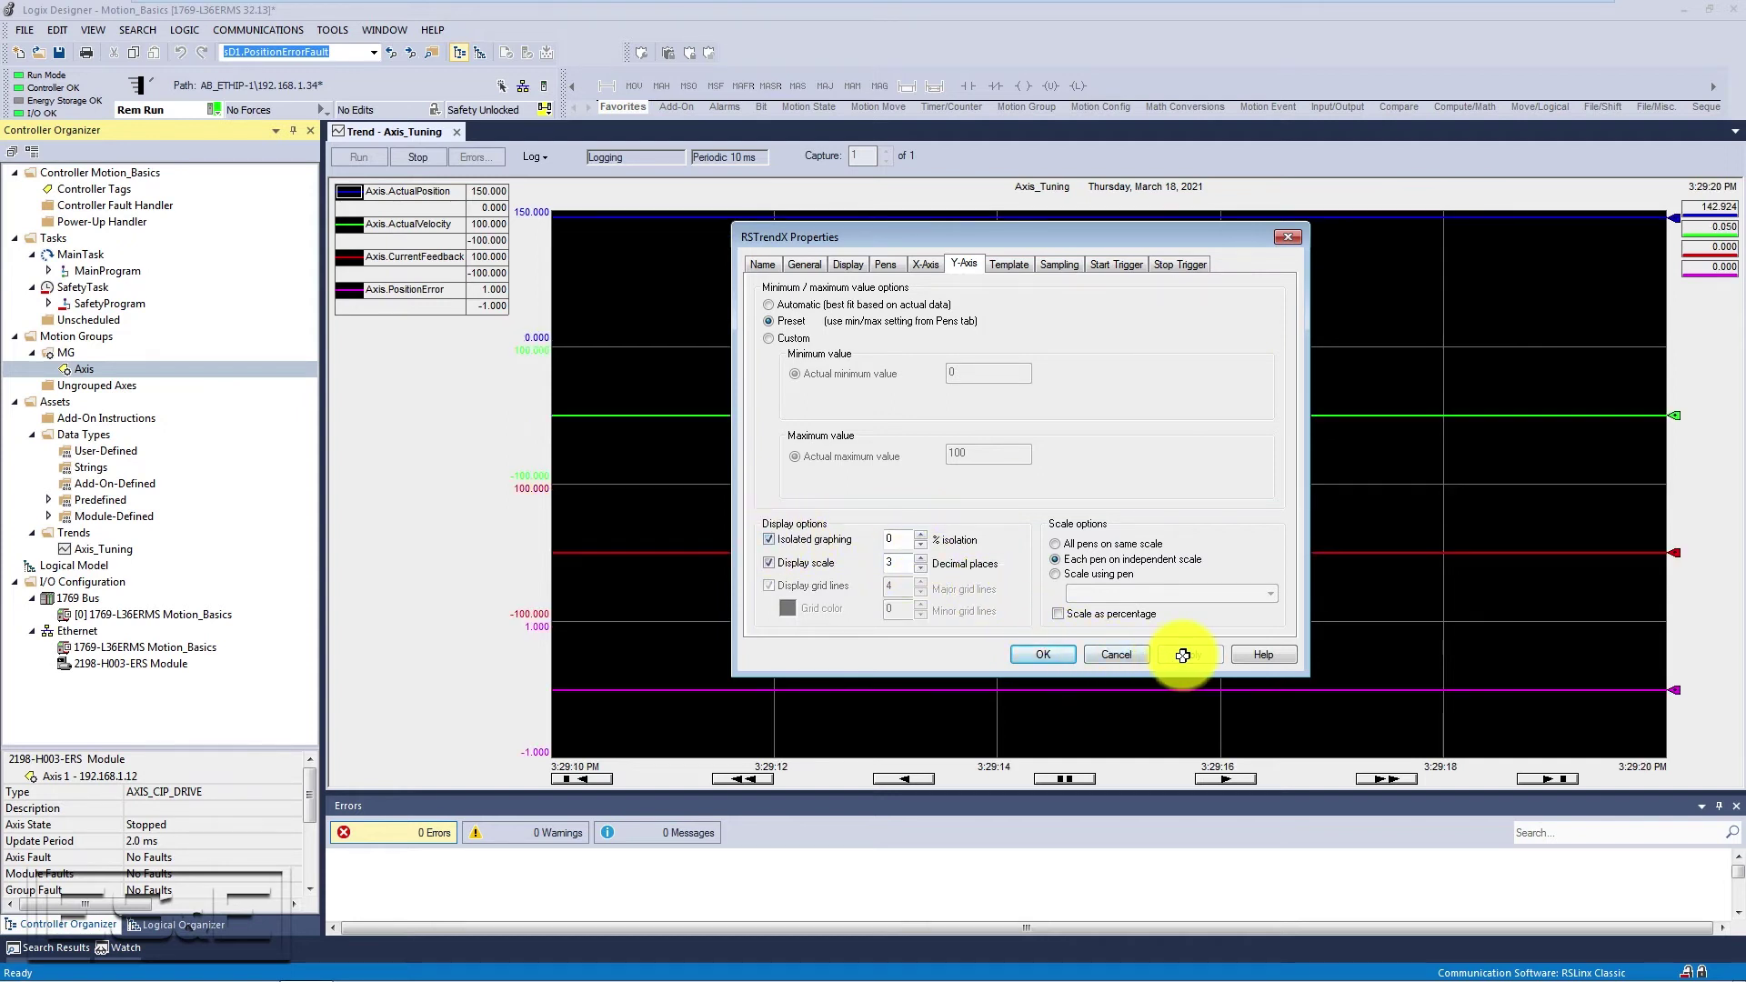
Step: Accept the trend properties and enable CurrentFeedback and PositionError as cyclic parameters read each cycle in the Axis properties
{"action": "left_click", "coordinate": [1063, 653]}
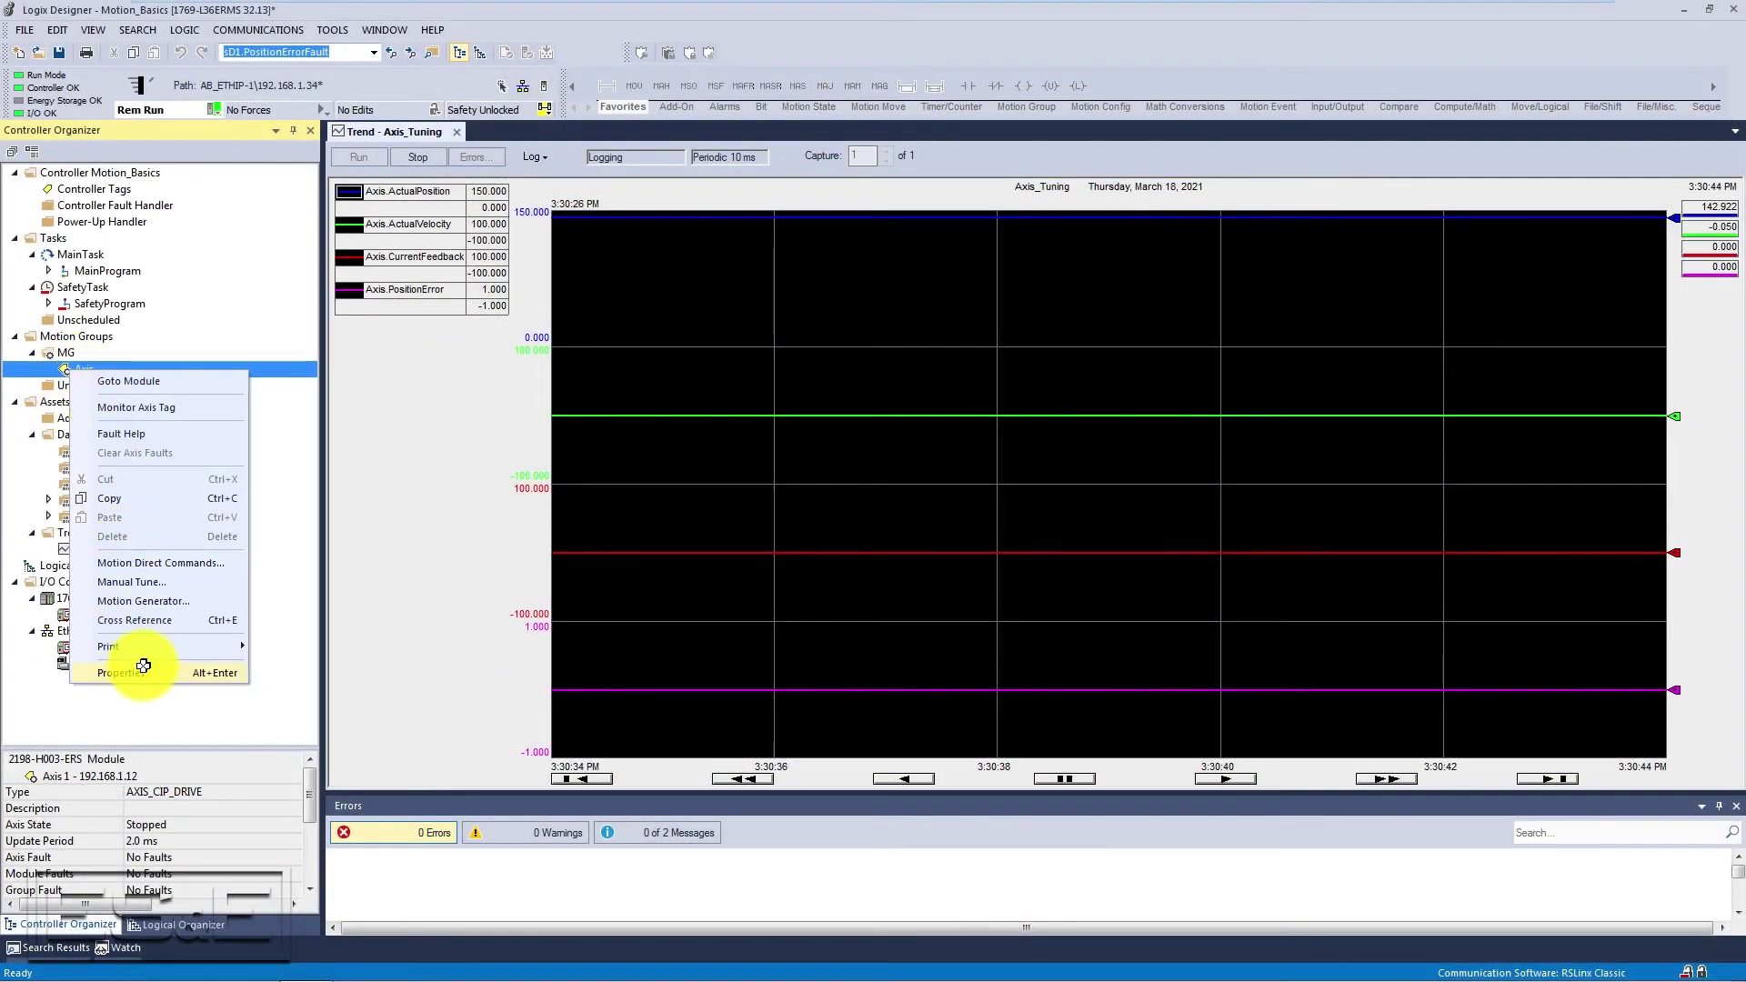
{"action": "left_click", "coordinate": [143, 672]}
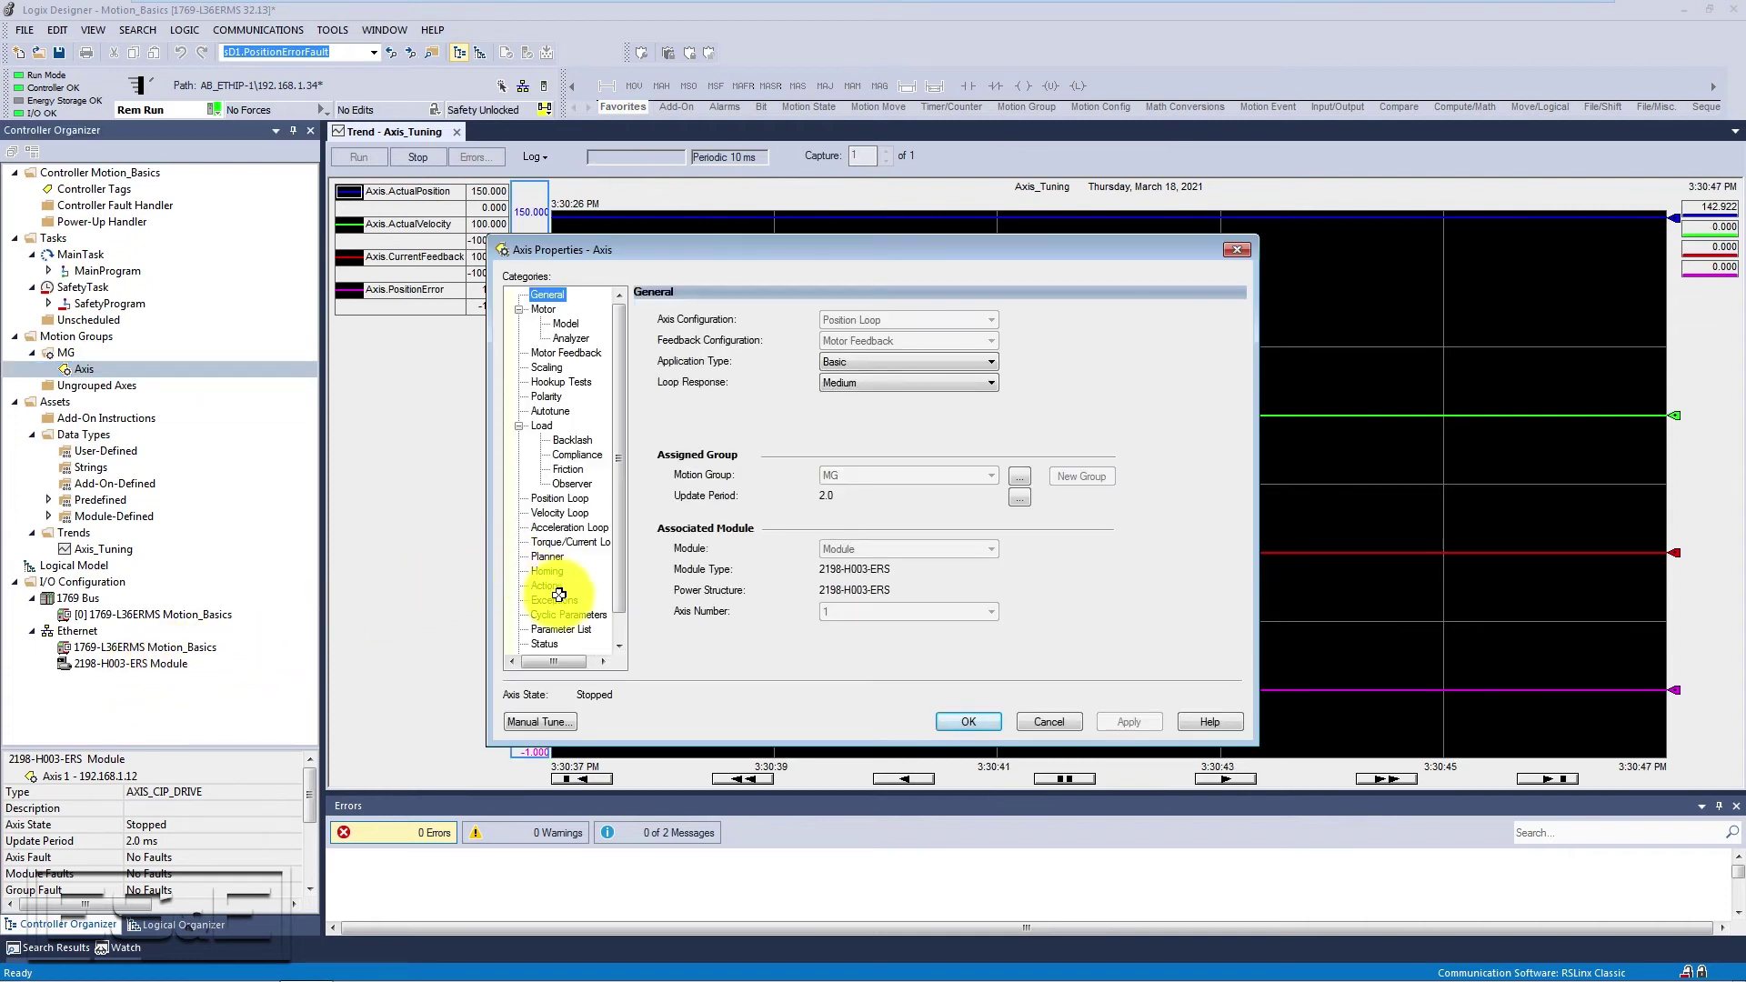
{"action": "left_click", "coordinate": [575, 615]}
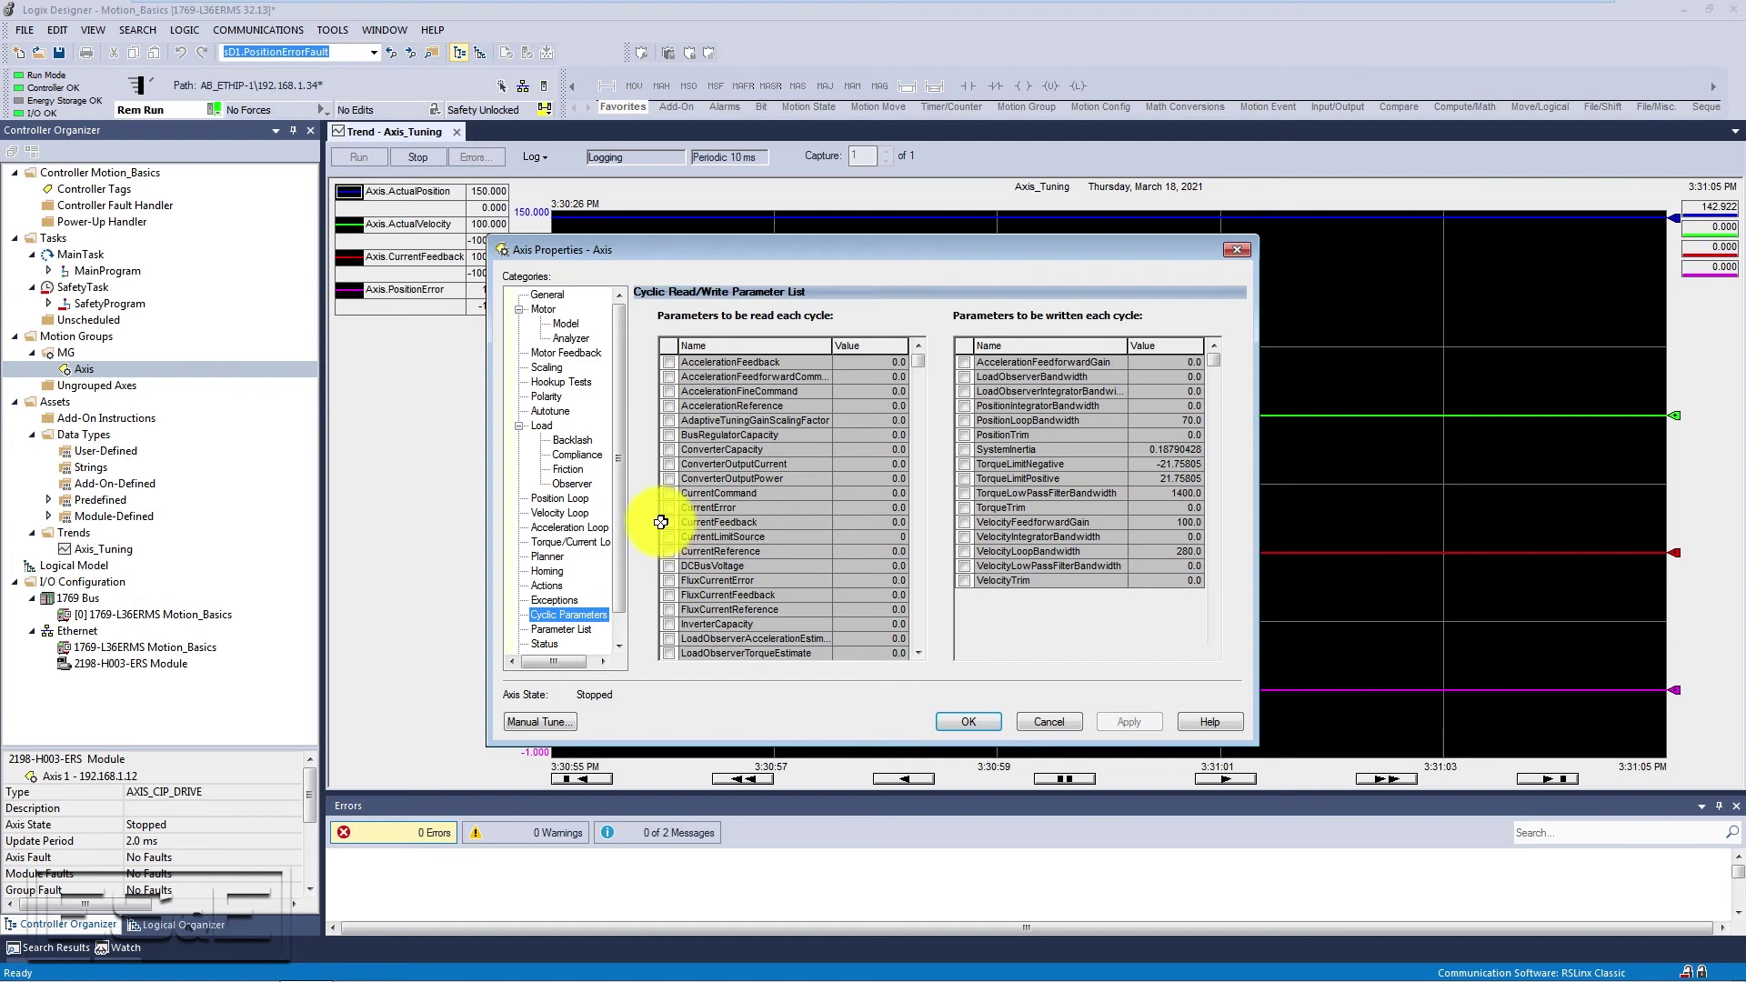
{"action": "left_click", "coordinate": [670, 523]}
{"action": "scroll", "coordinate": [670, 637], "scroll_direction": "down", "scroll_amount": 3}
{"action": "left_click", "coordinate": [669, 653]}
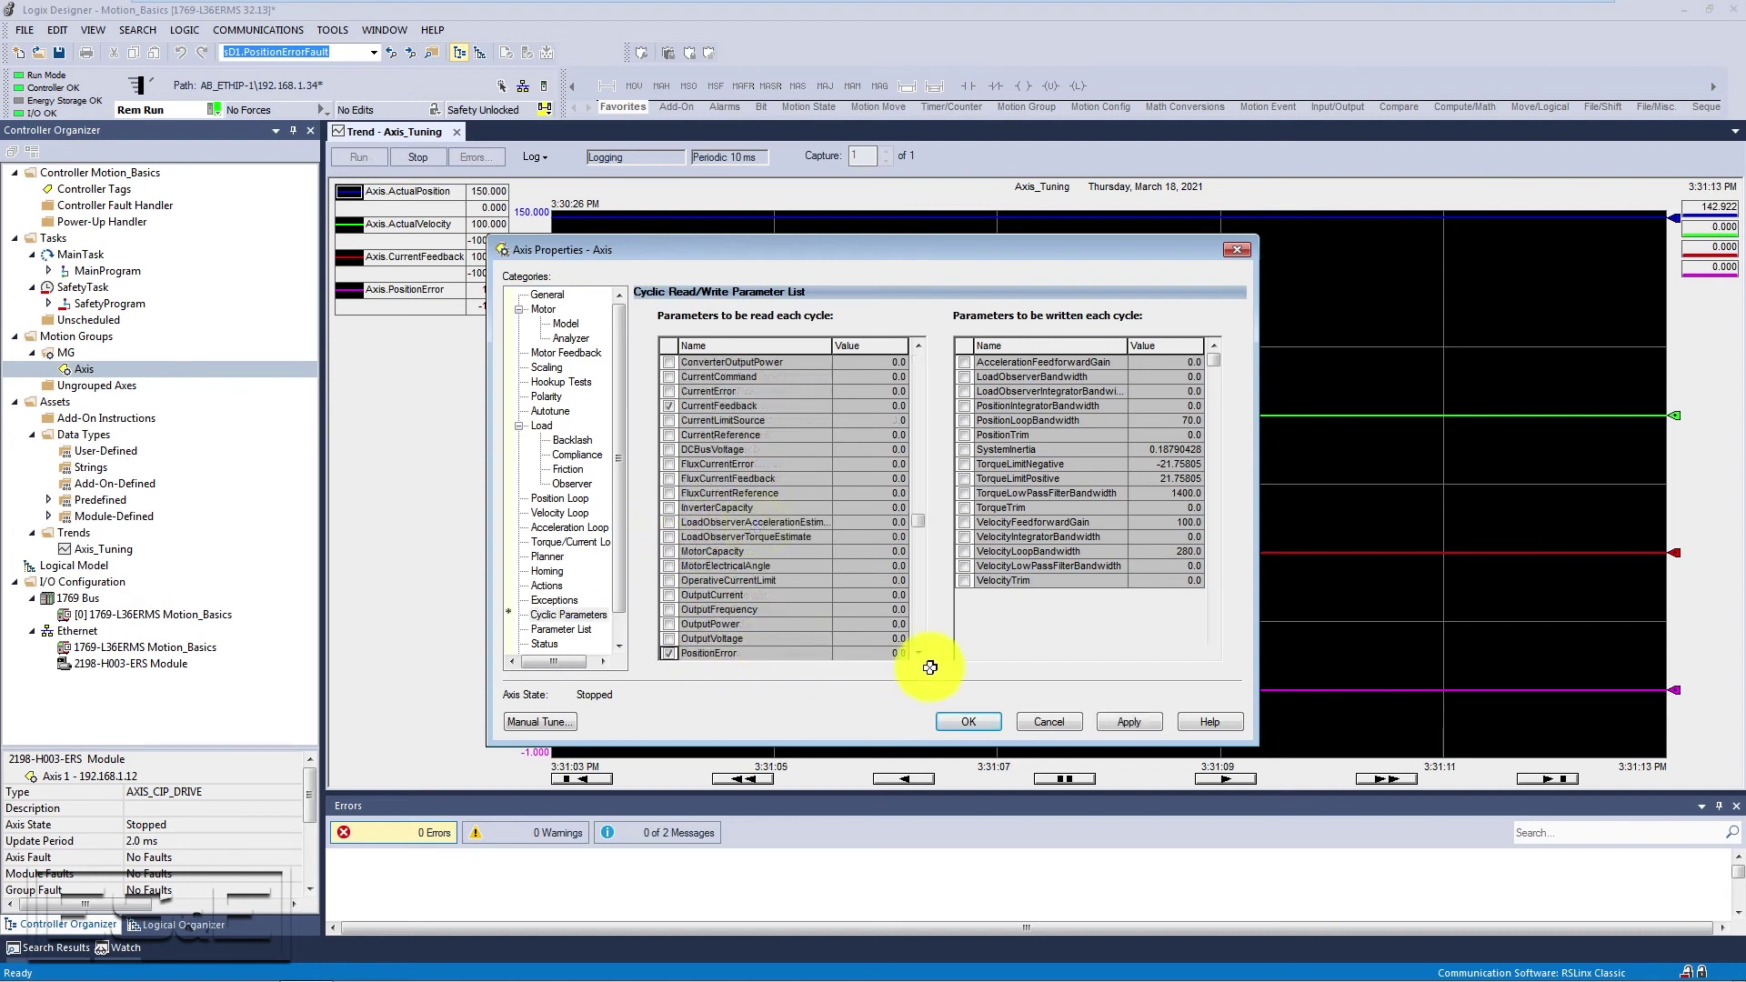
{"action": "left_click", "coordinate": [1143, 724]}
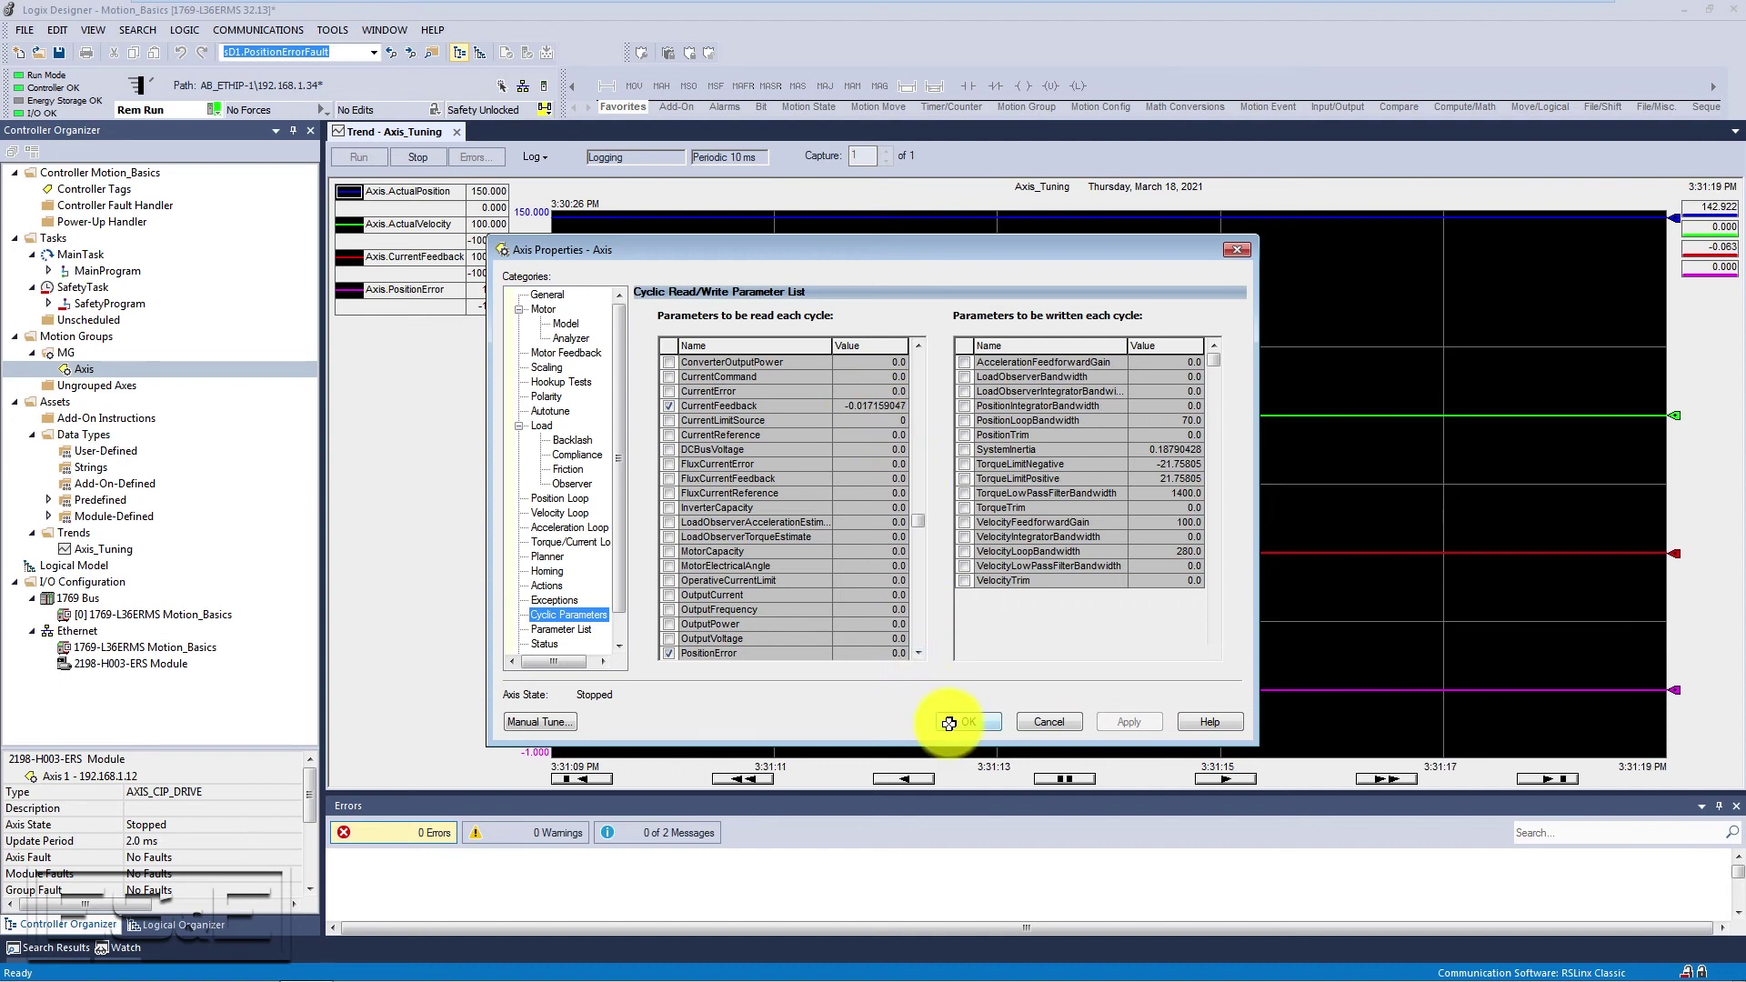
{"action": "left_click", "coordinate": [963, 723]}
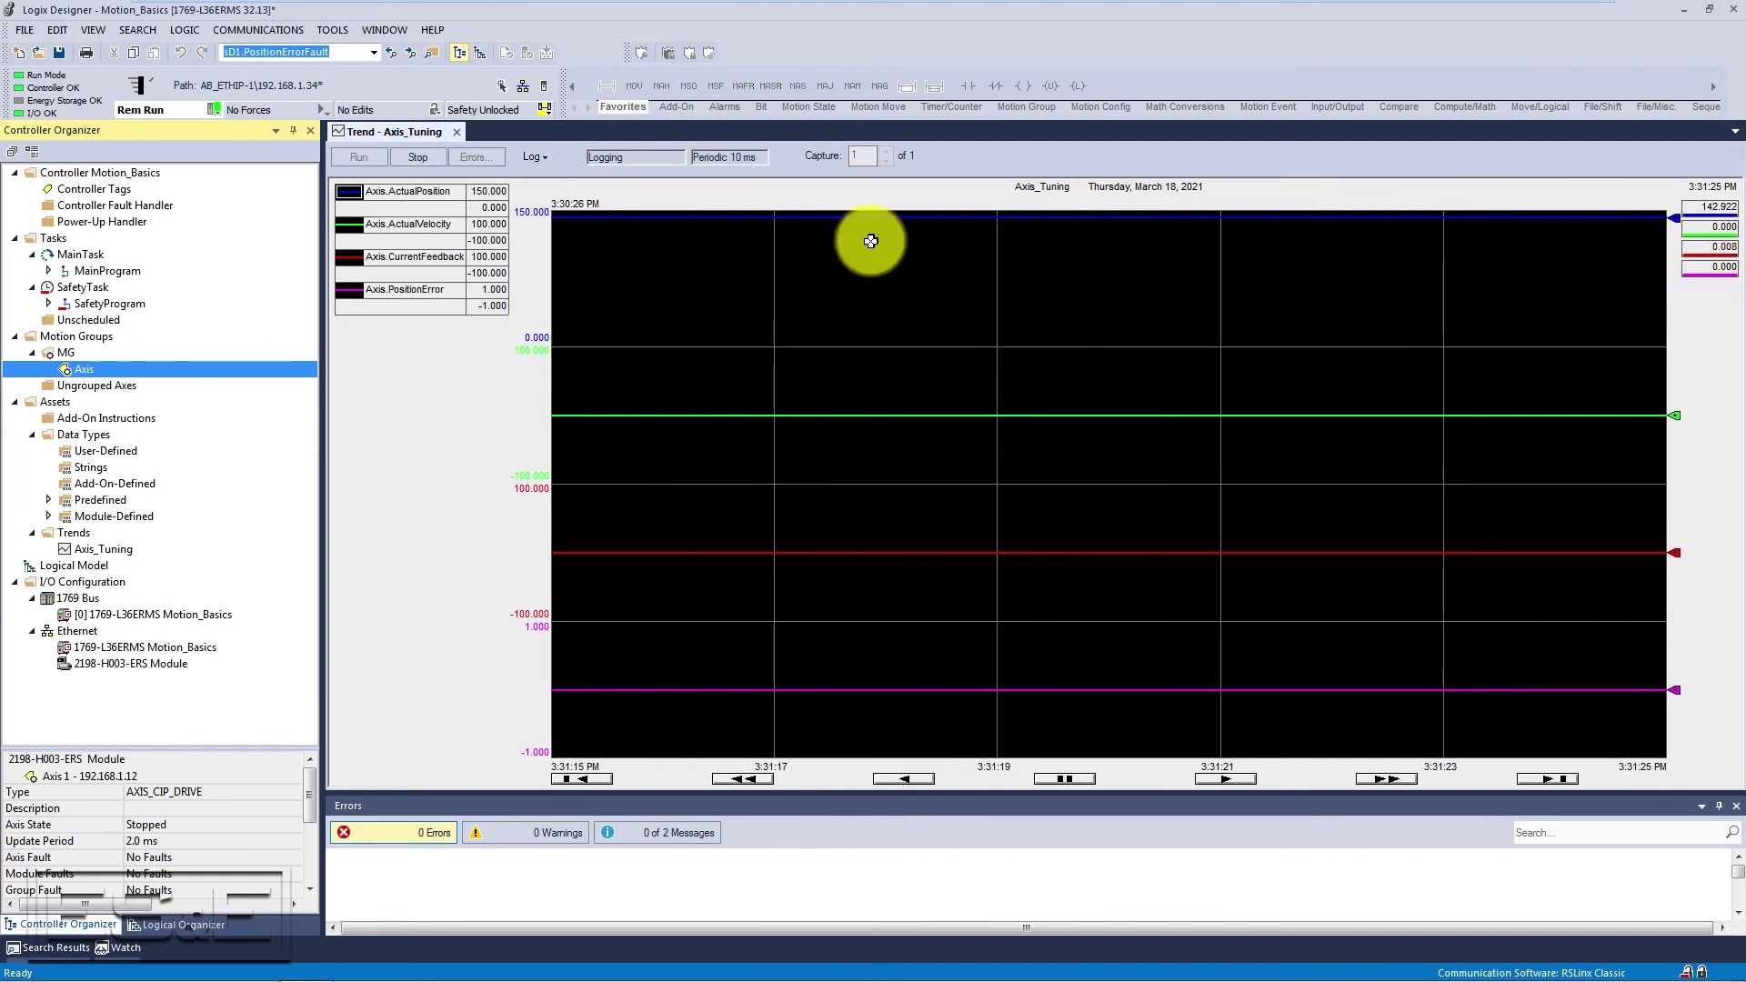
Step: Open Motion Direct Commands for Axis and move its window off the middle of the trend chart
{"action": "right_click", "coordinate": [71, 365]}
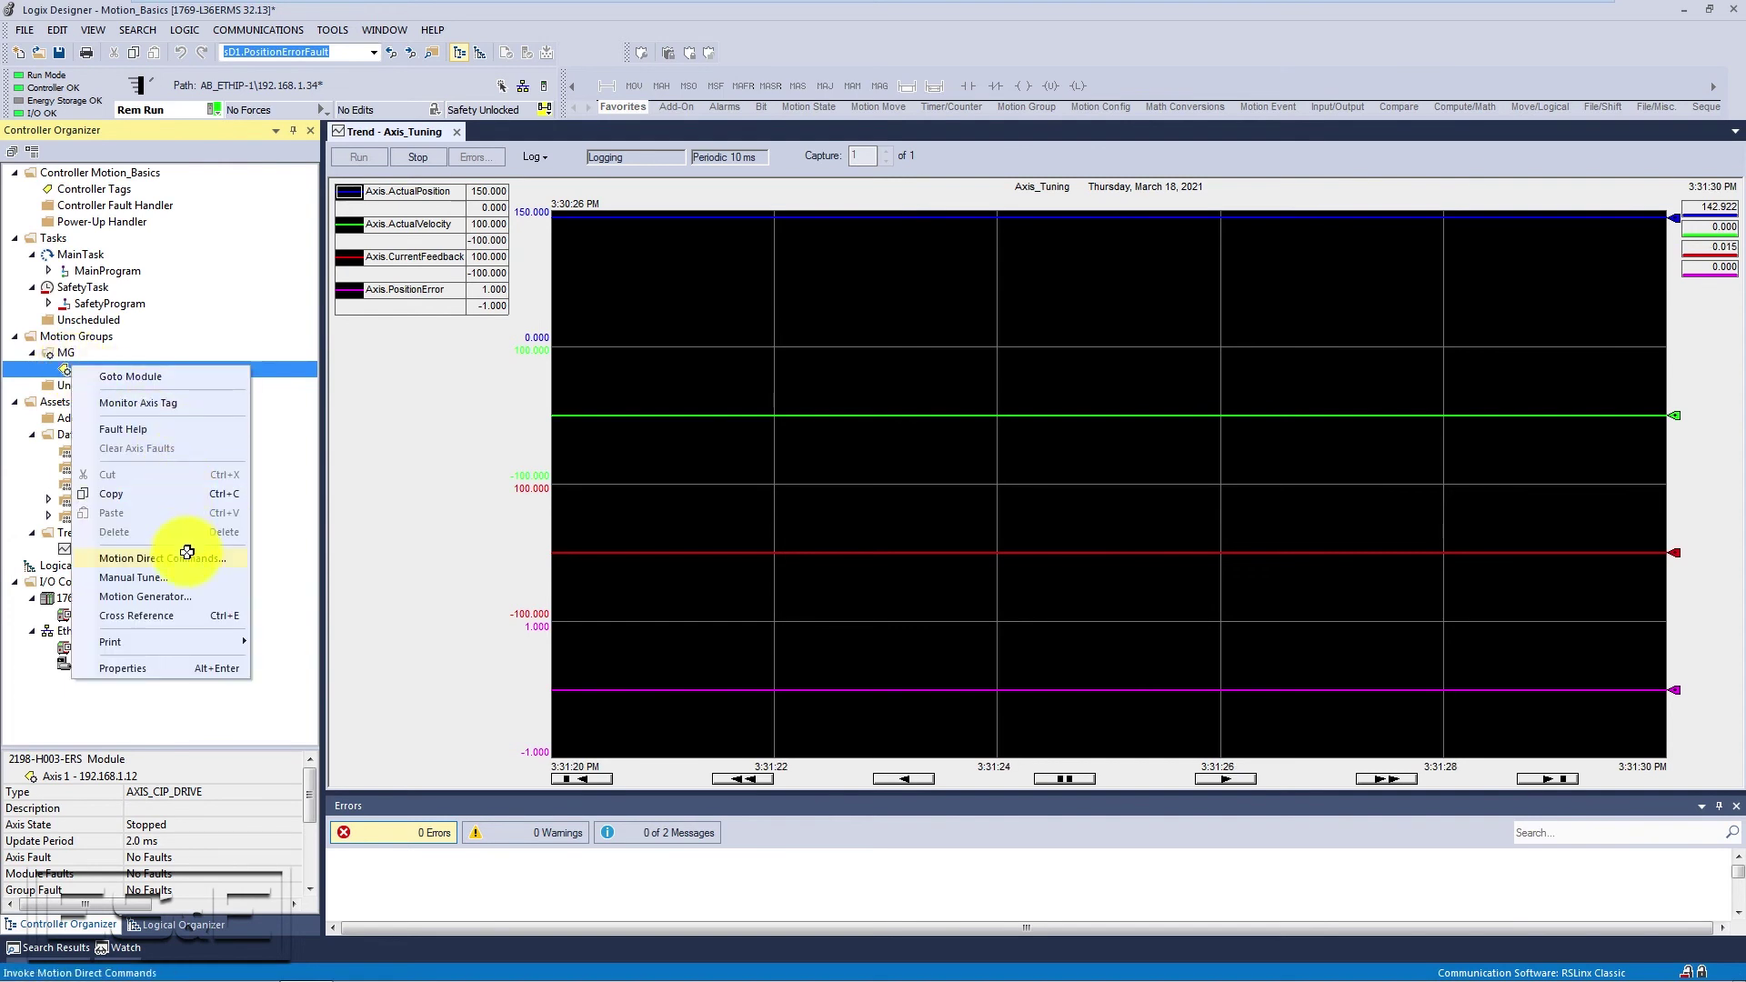
{"action": "left_click", "coordinate": [187, 555]}
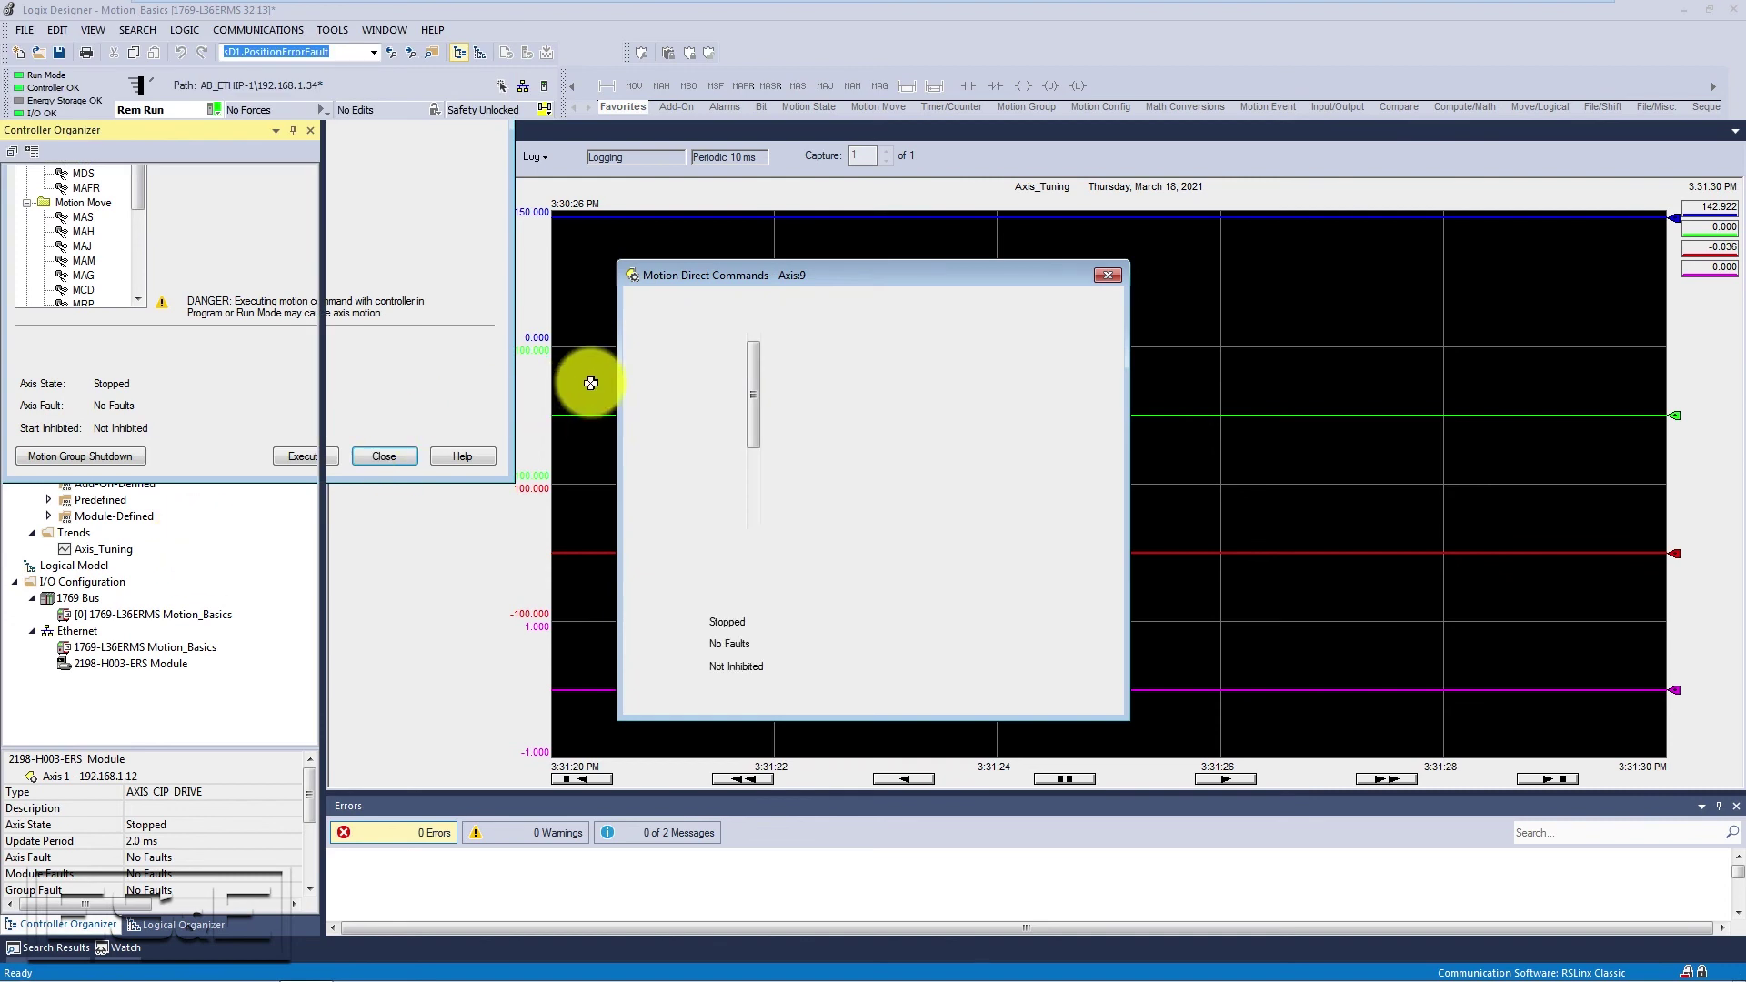
{"action": "left_click_drag", "start_coordinate": [811, 266], "coordinate": [200, 453]}
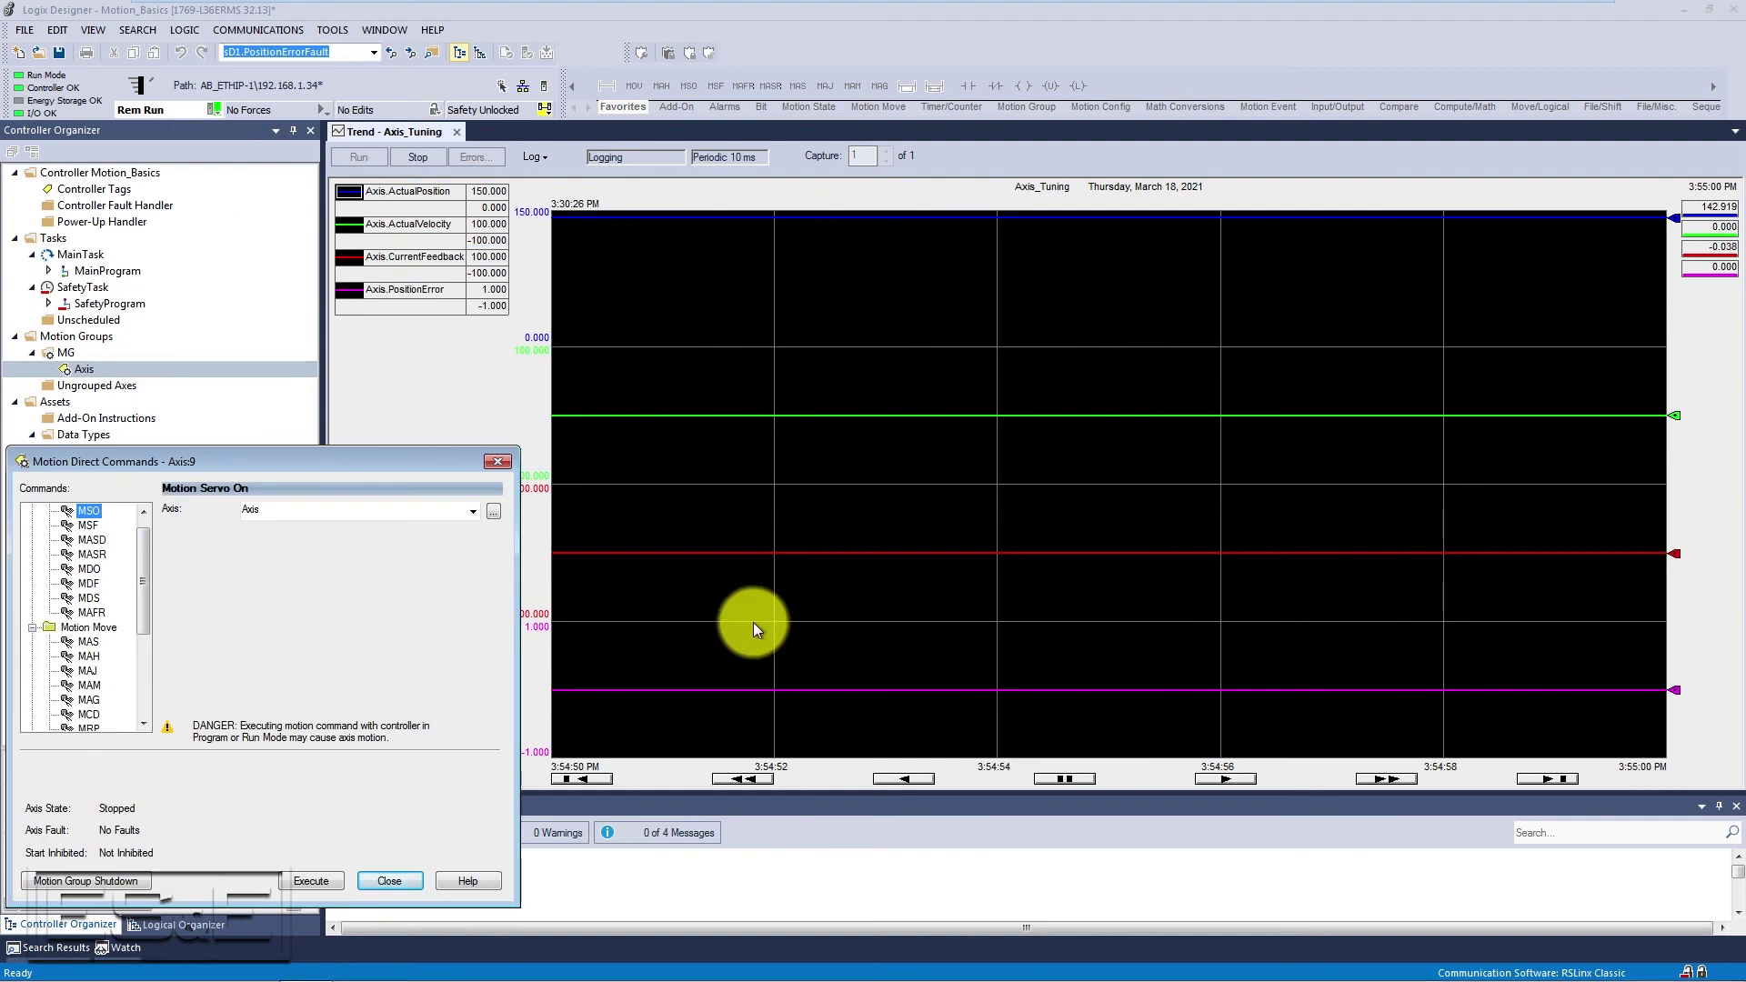